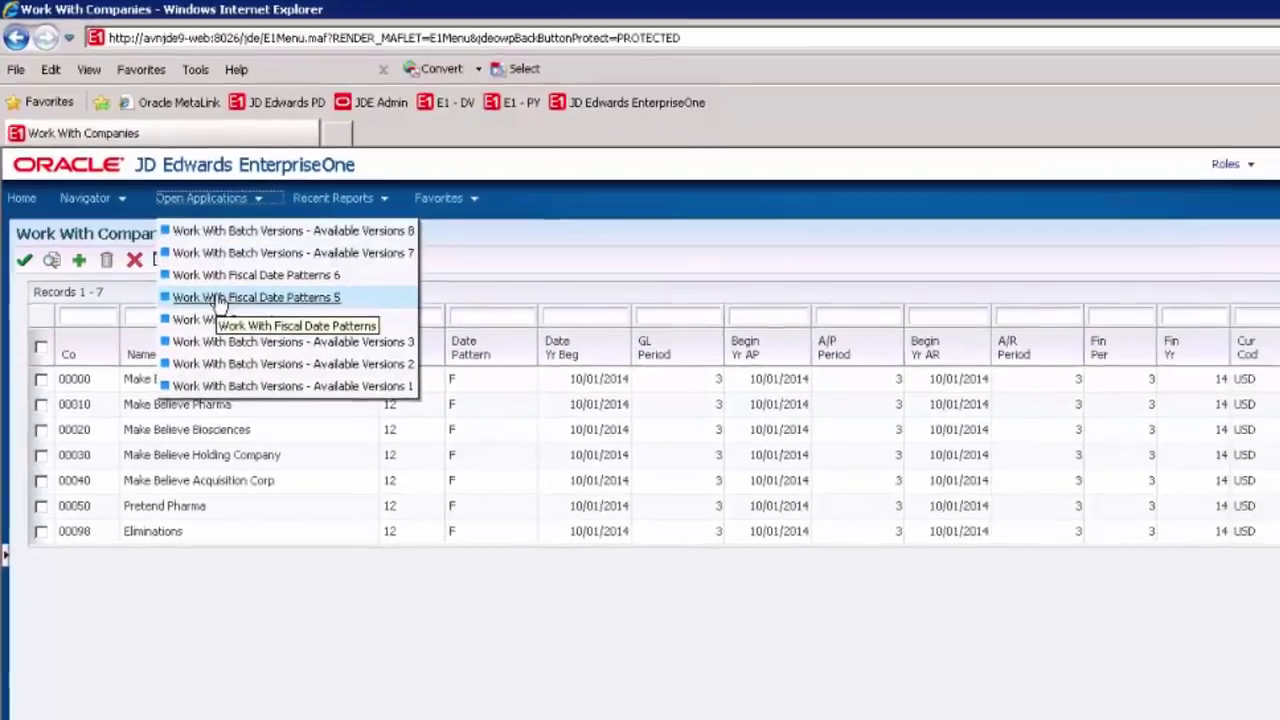
# Review the period end dates of fiscal date patterns F and R in the two open Work With Fiscal Date Patterns applications.
pyautogui.click(218, 298)
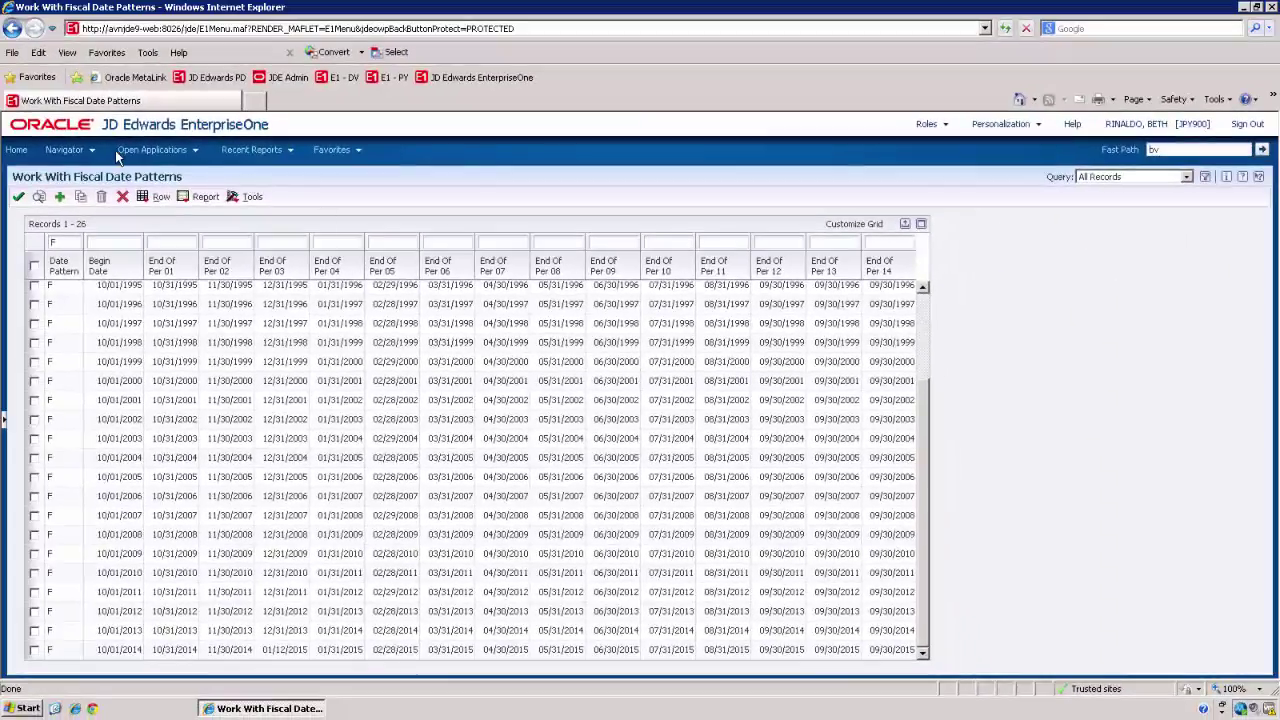
pyautogui.click(146, 150)
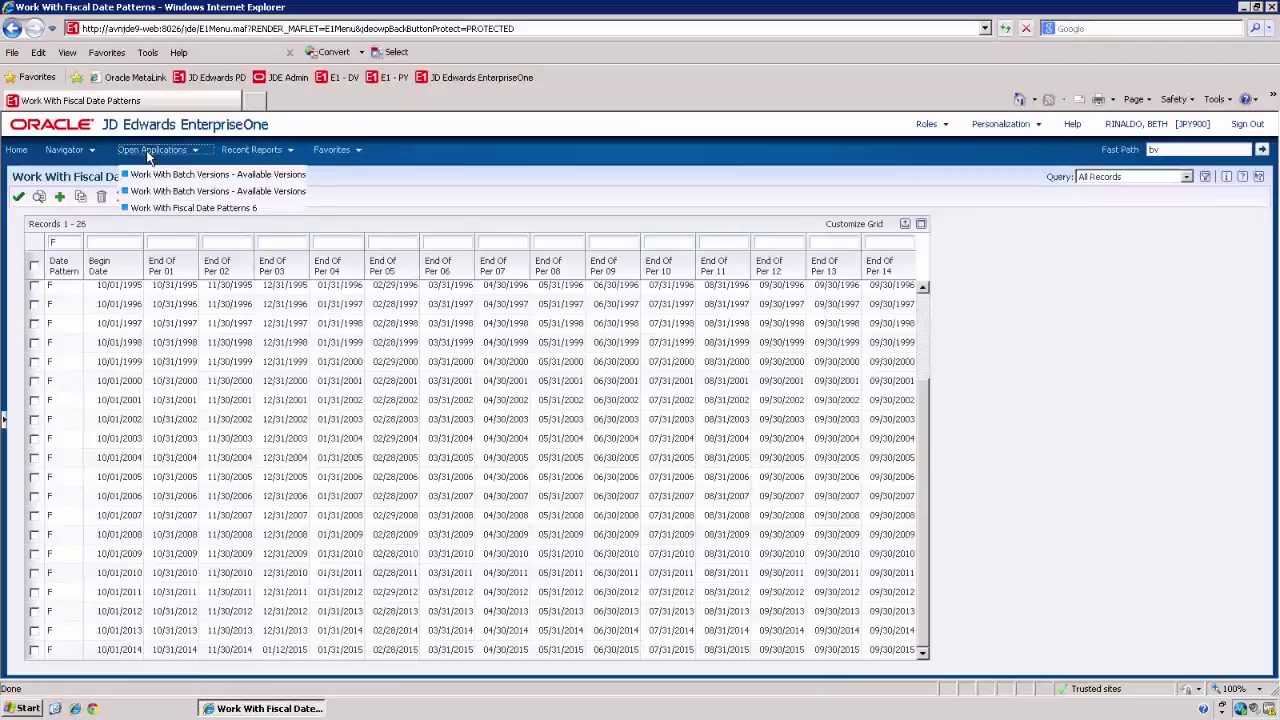
pyautogui.click(165, 208)
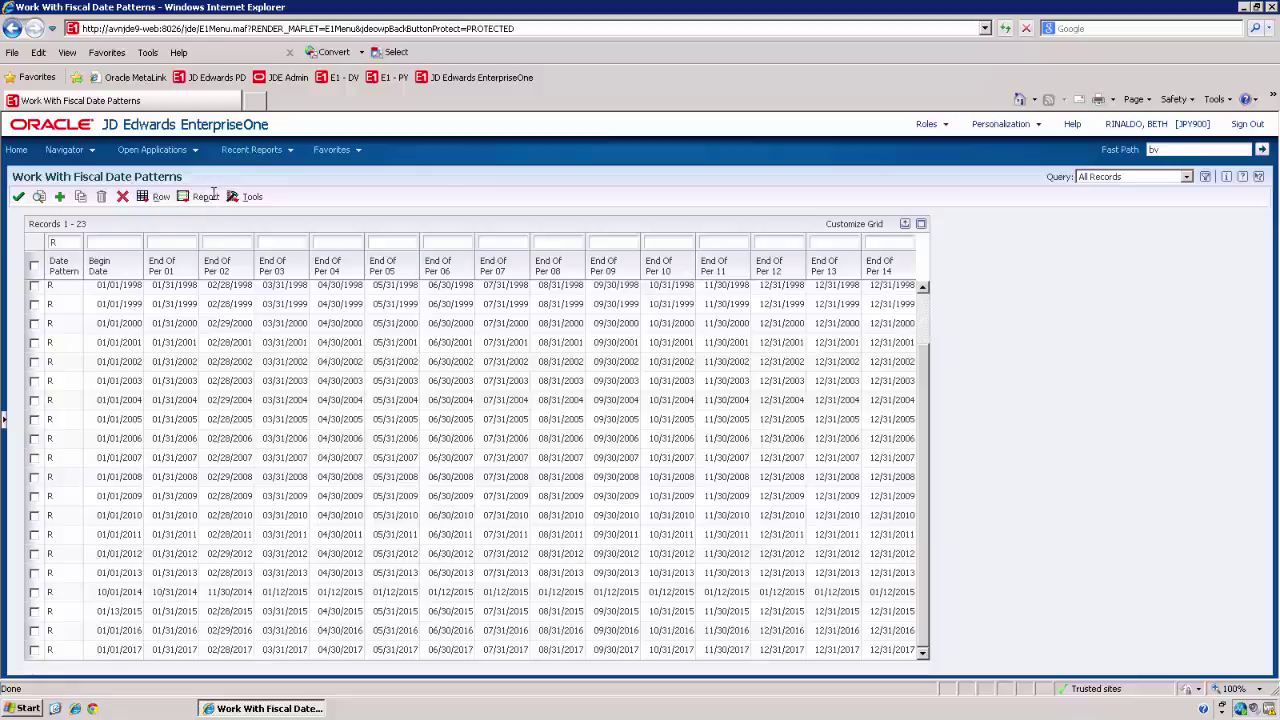
# Open all listed companies for editing from Work With Companies and set company 00000's fiscal date pattern to R.
pyautogui.click(182, 150)
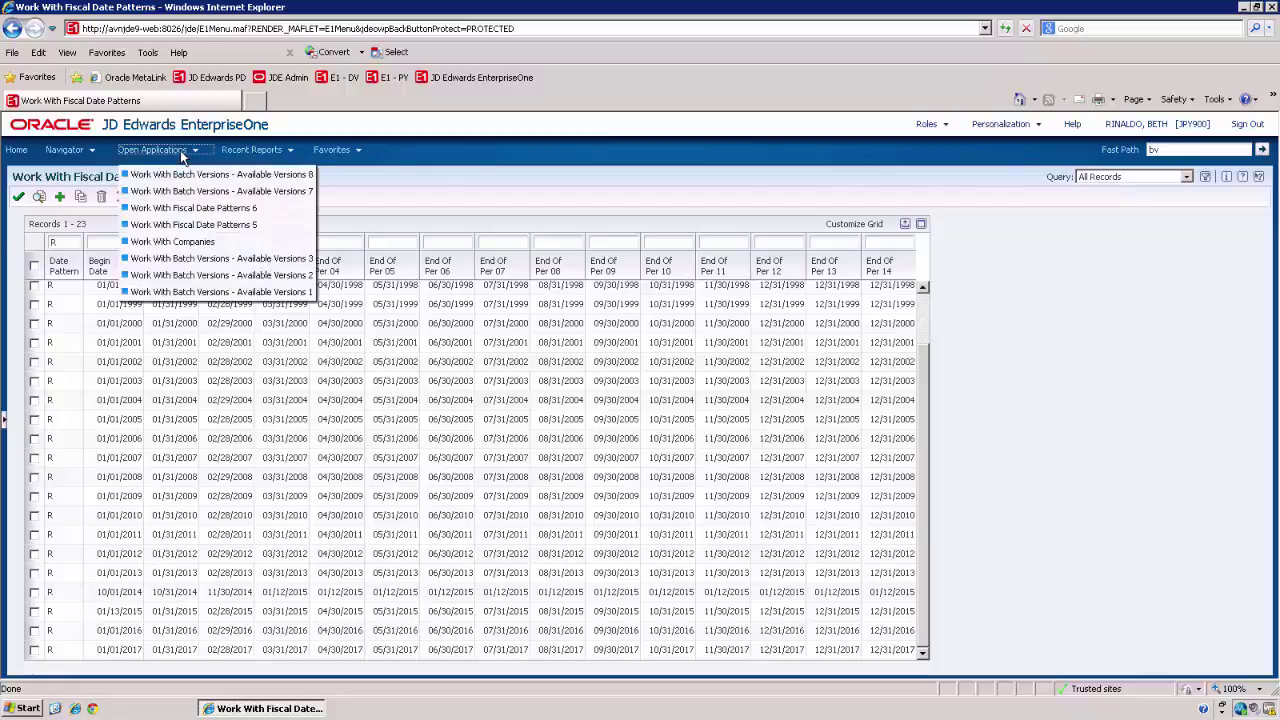
pyautogui.click(176, 243)
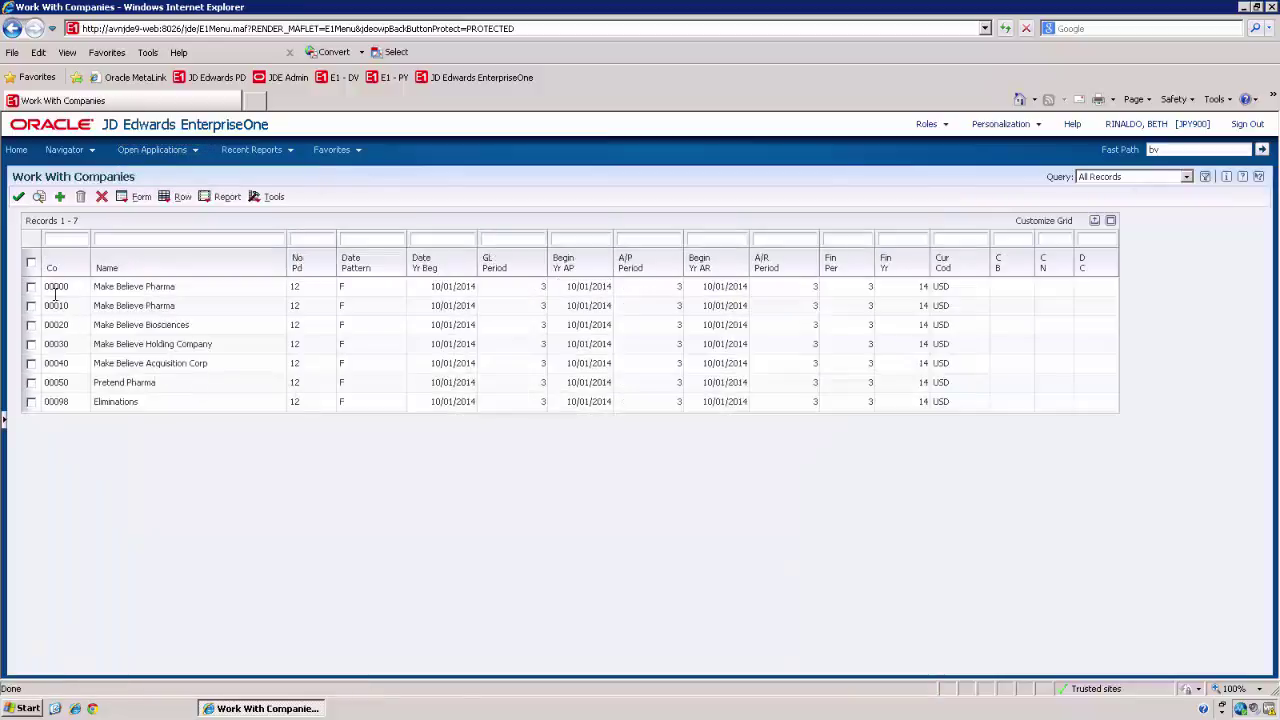
pyautogui.click(33, 264)
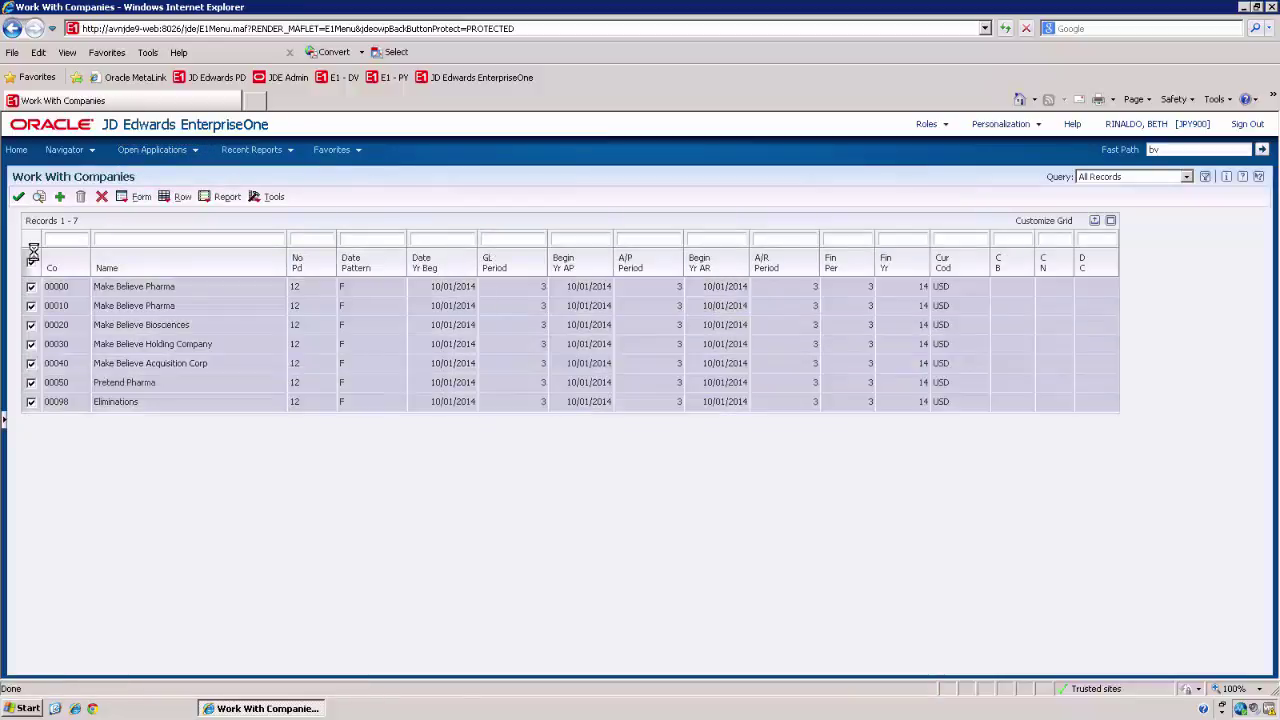
pyautogui.click(18, 197)
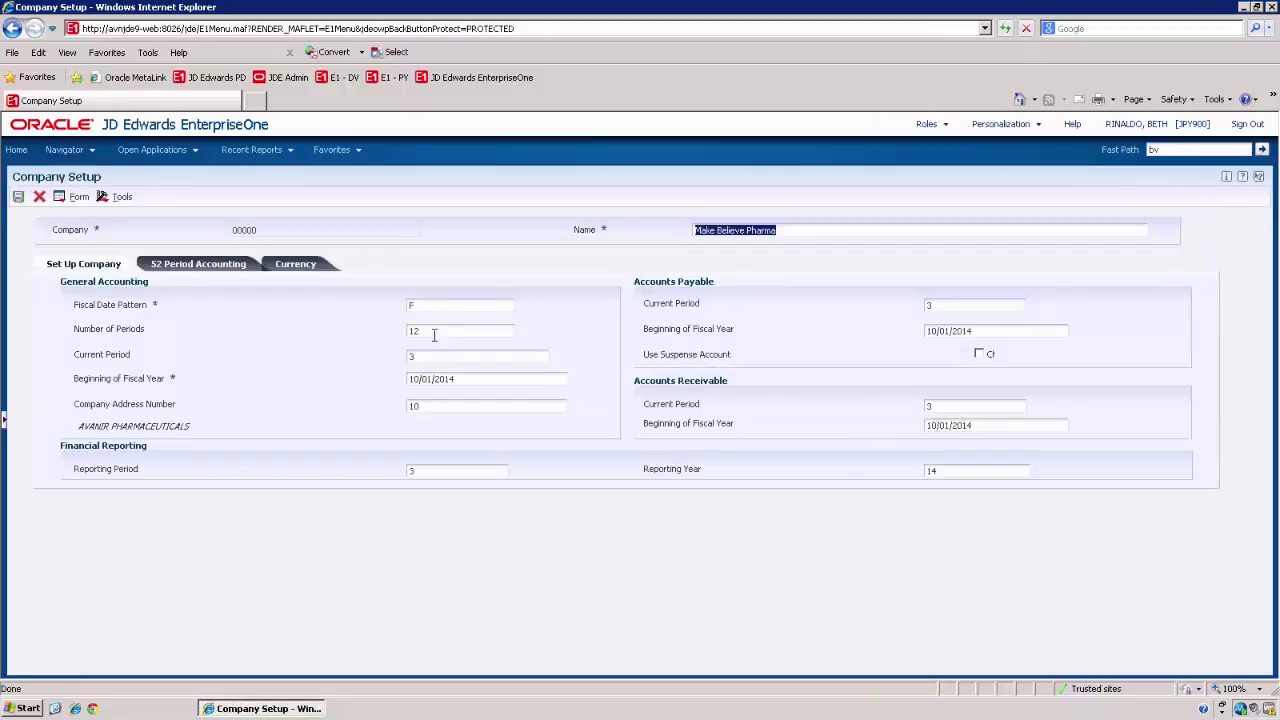
pyautogui.click(446, 306)
pyautogui.write('r')
pyautogui.click(16, 203)
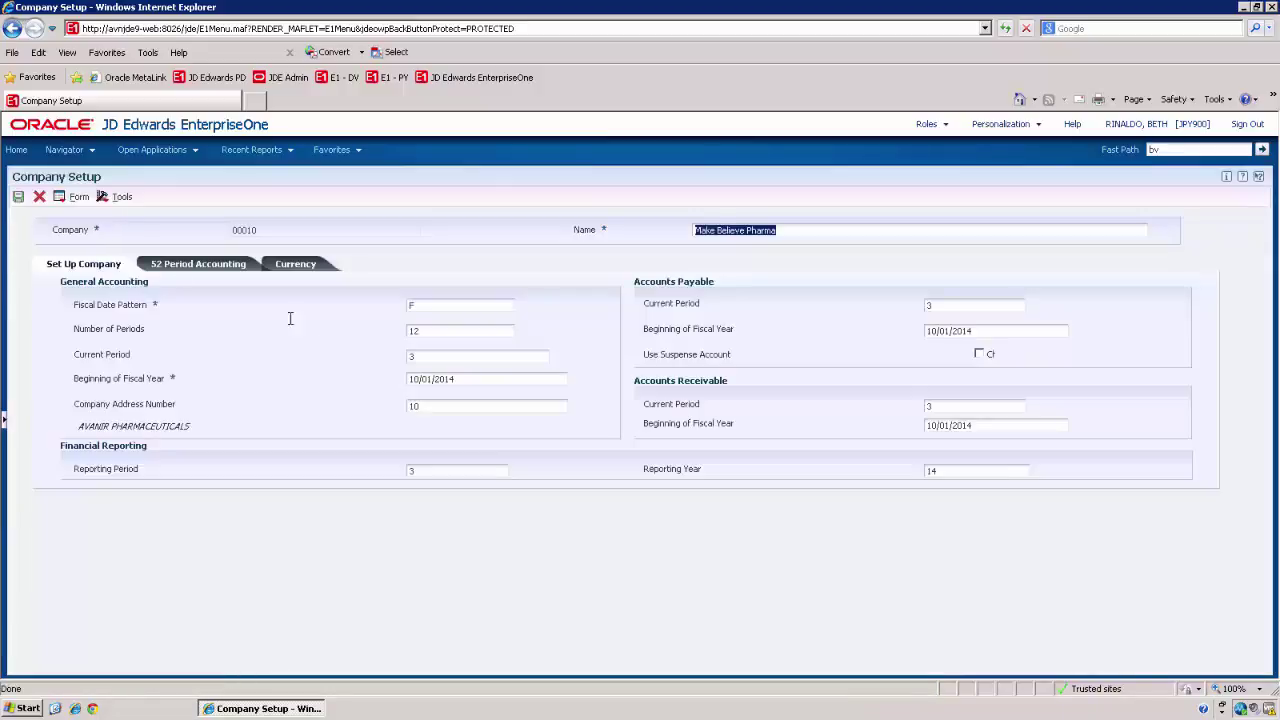
# Set the fiscal date pattern to R for companies 00010, 00020 and 00030, saving each record.
pyautogui.click(458, 306)
pyautogui.write('r')
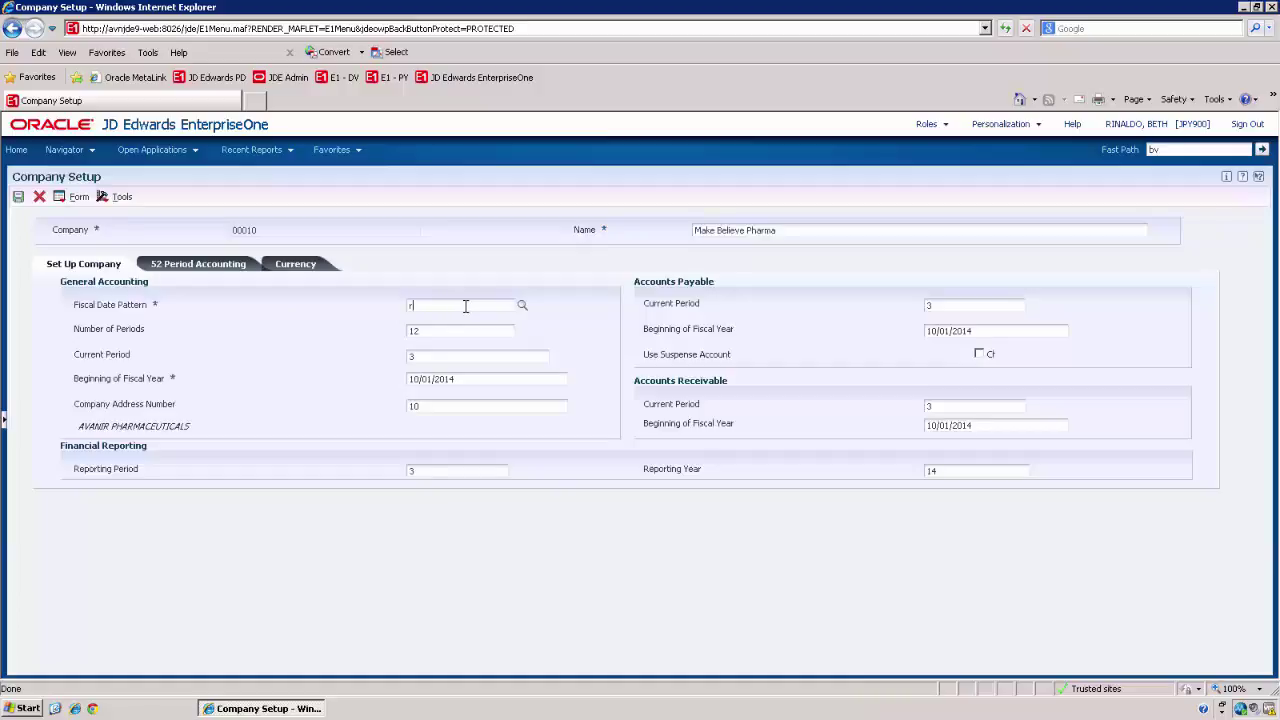
pyautogui.press('Return')
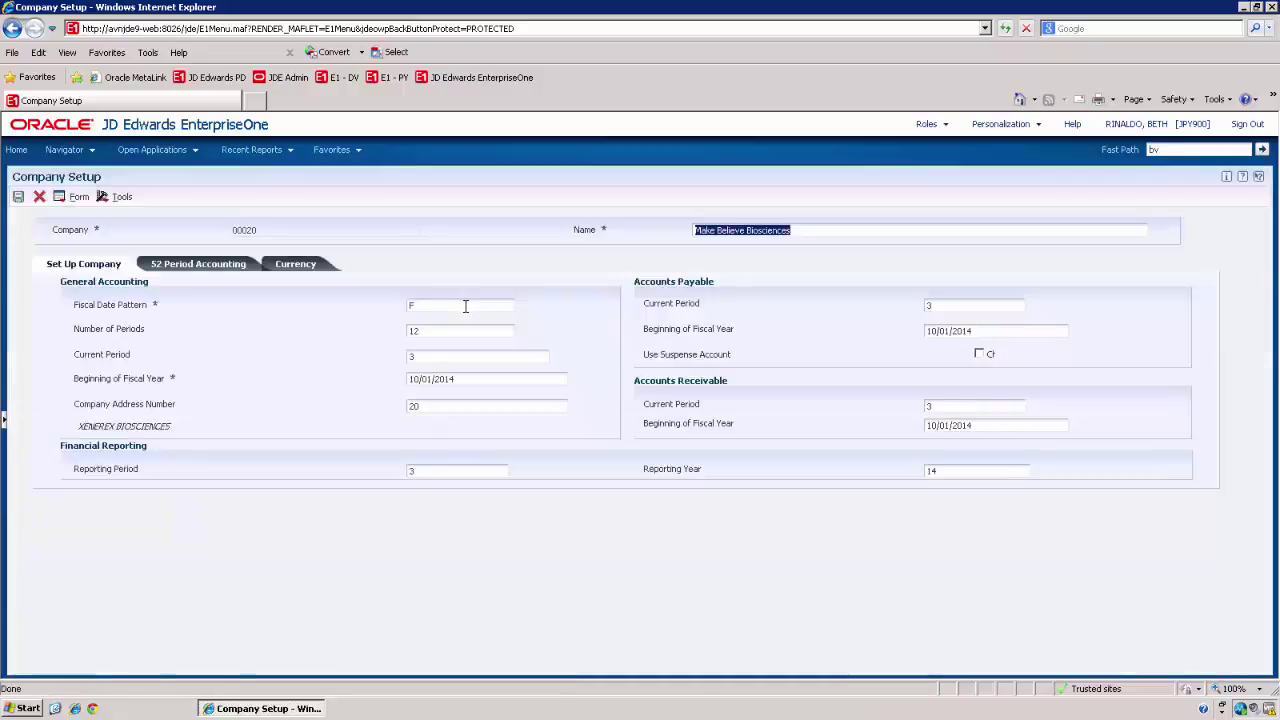
pyautogui.click(465, 306)
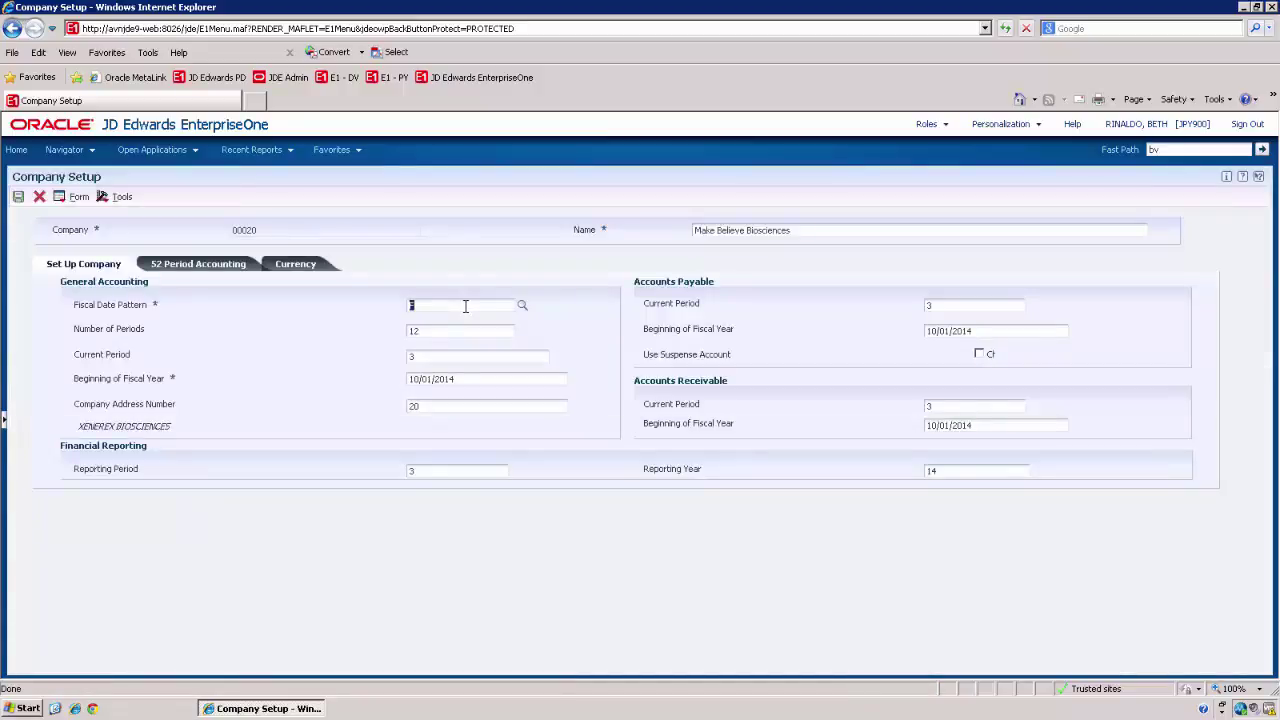
pyautogui.write('r')
pyautogui.press('Return')
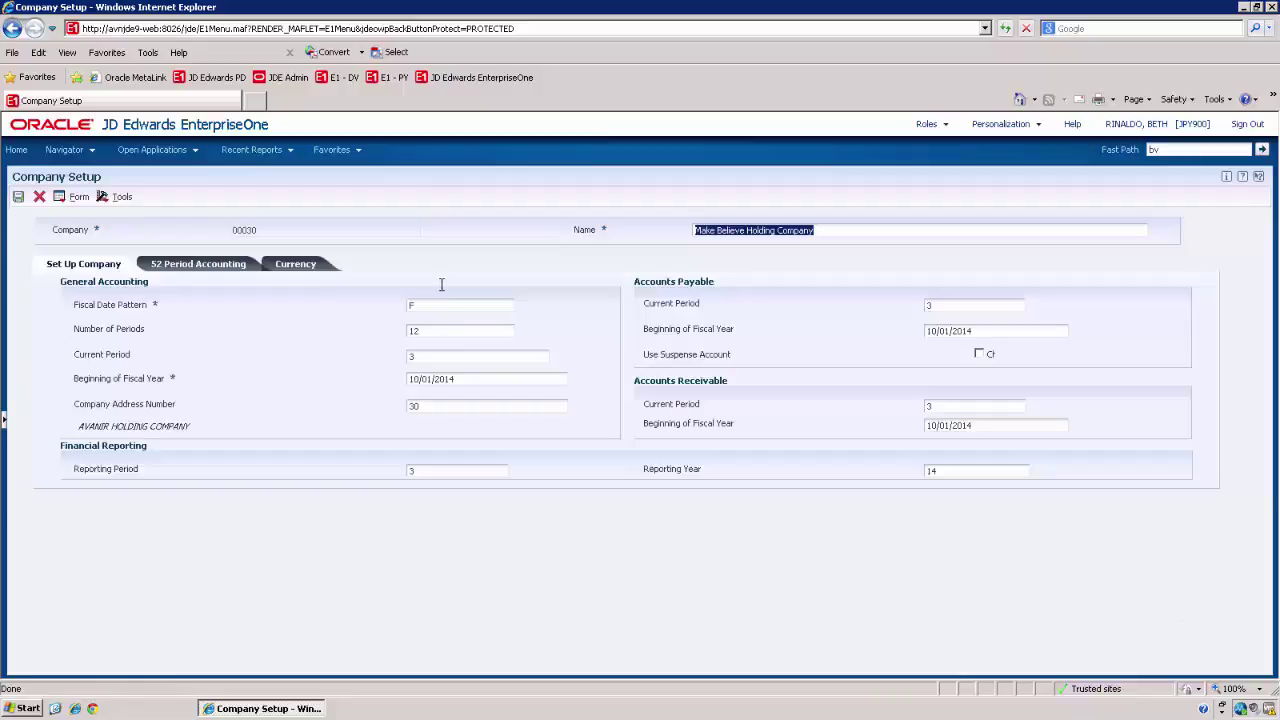
pyautogui.click(437, 306)
pyautogui.write('r')
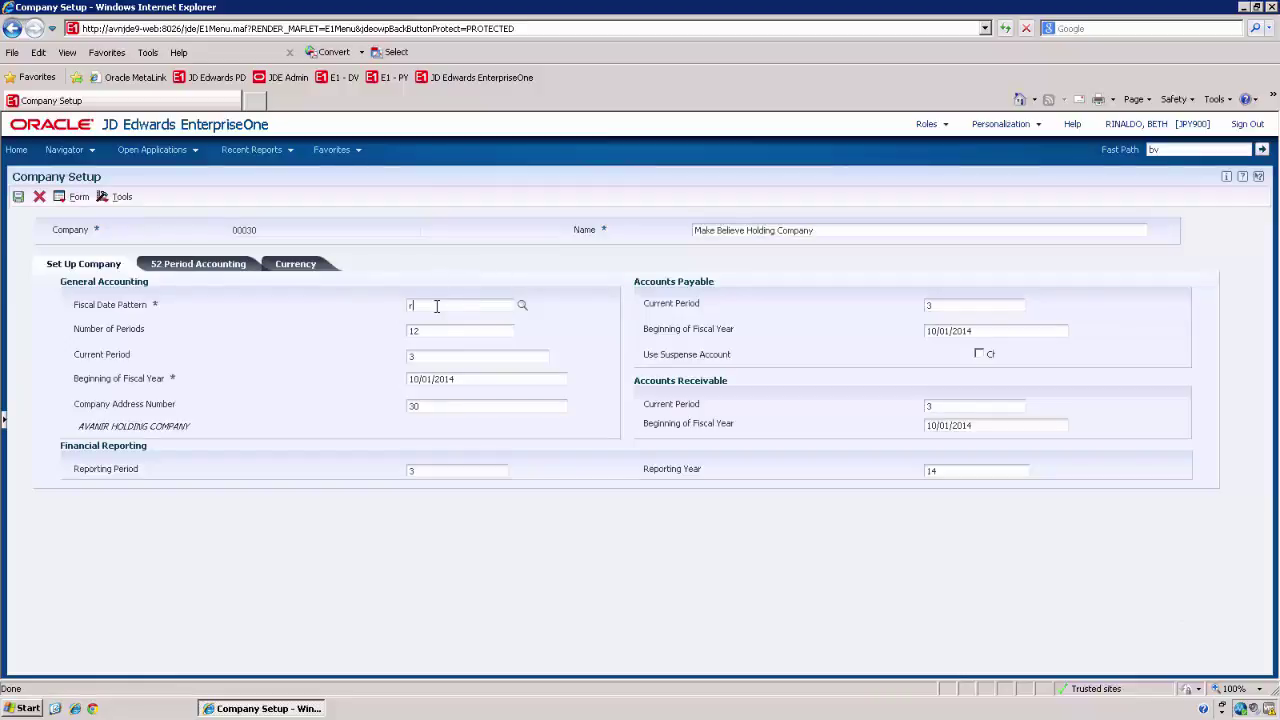
pyautogui.press('Return')
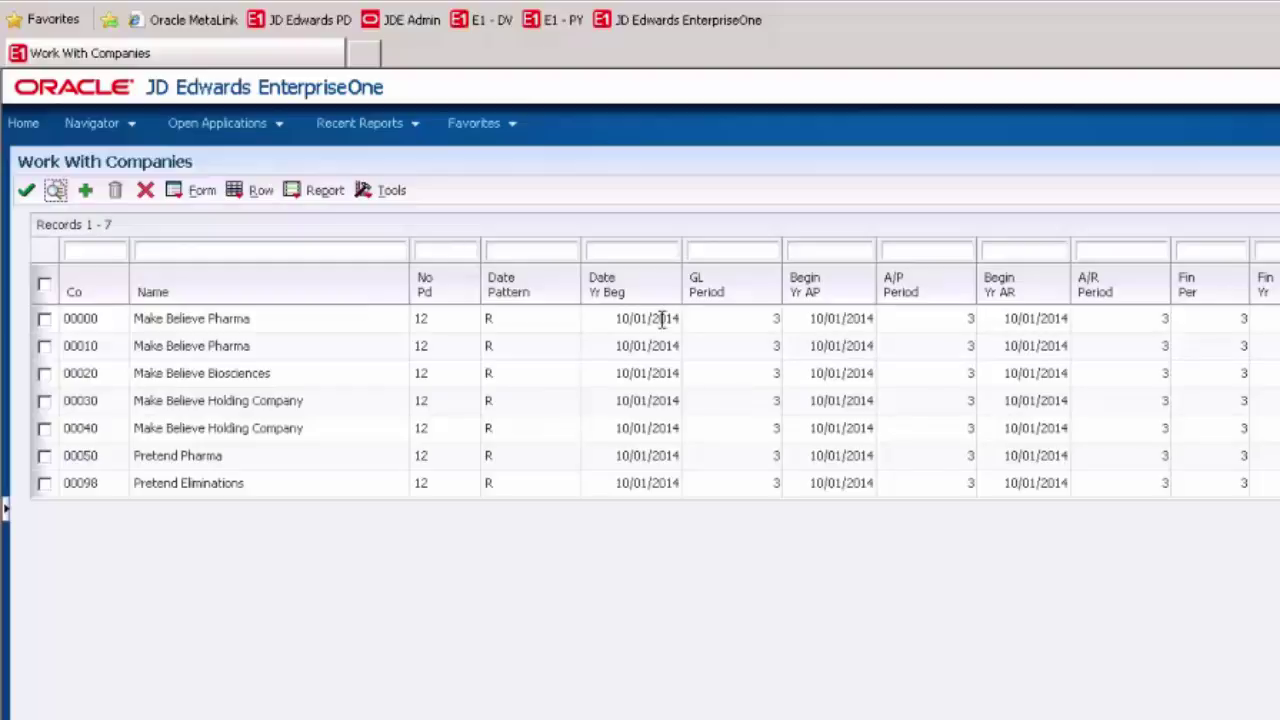
# Switch to the R099103 batch versions and review the processing options of version AVN001, accepting them as they are.
pyautogui.click(238, 125)
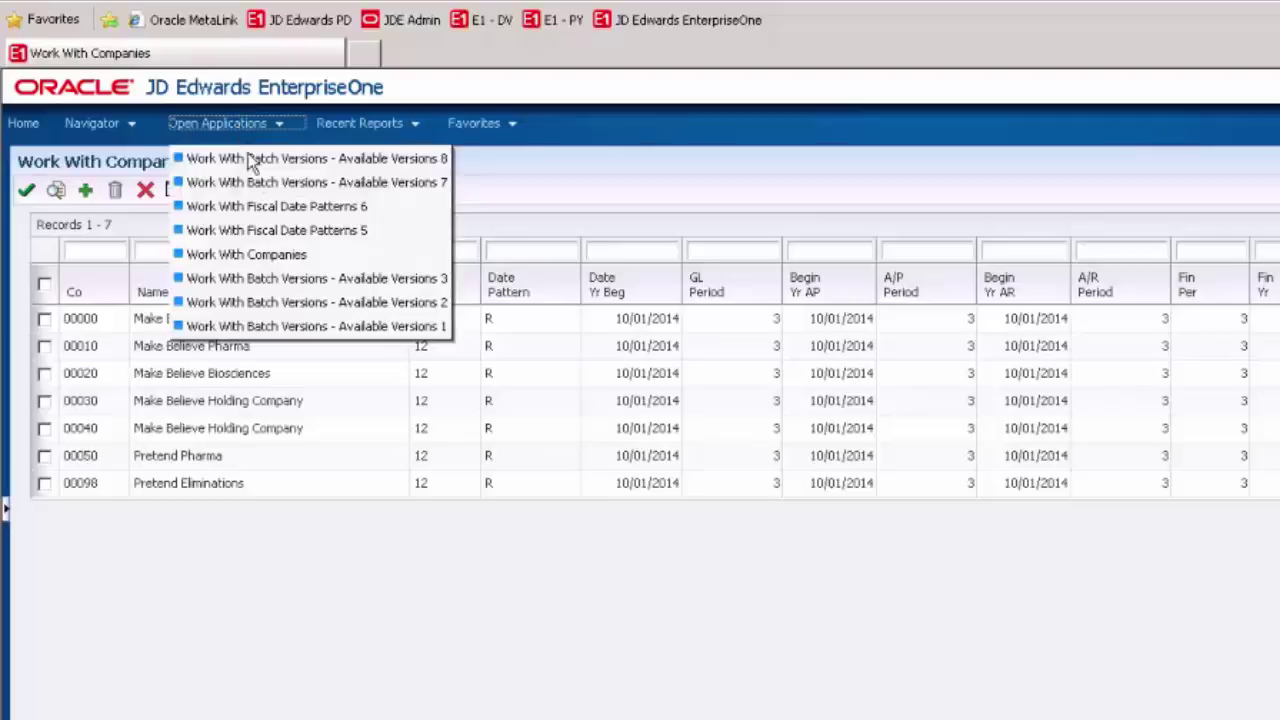
pyautogui.click(279, 329)
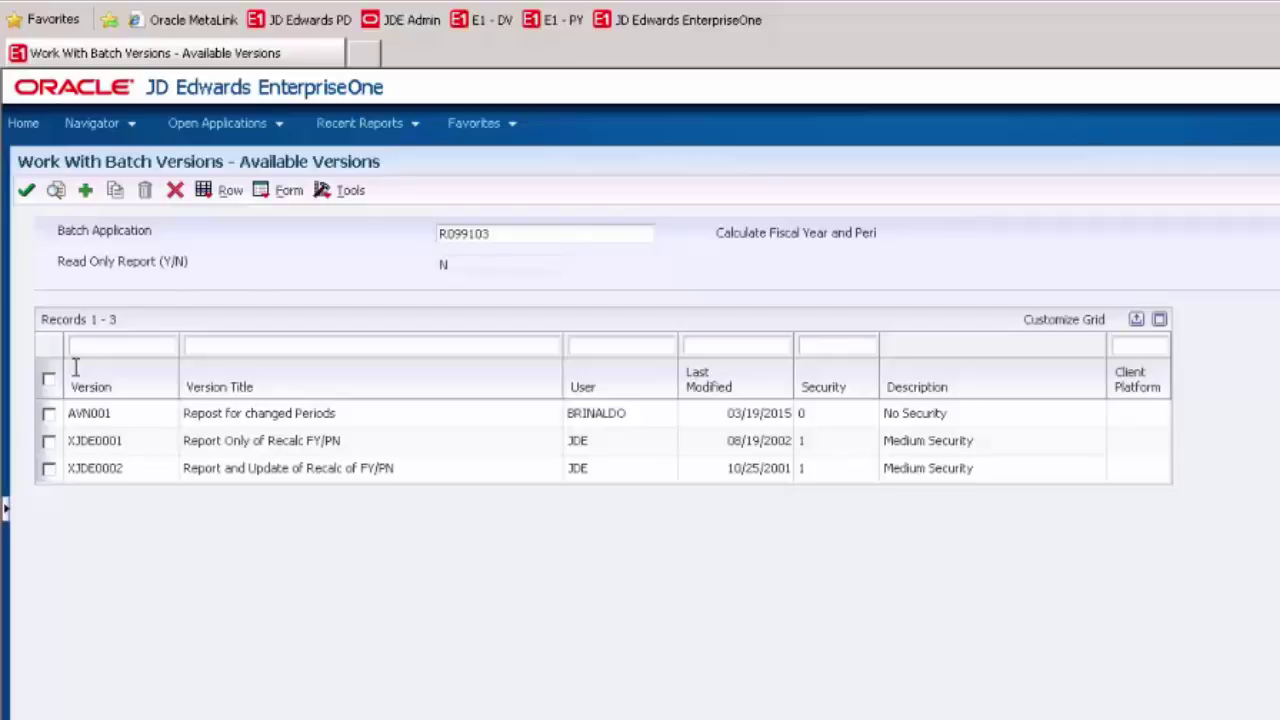
pyautogui.click(49, 414)
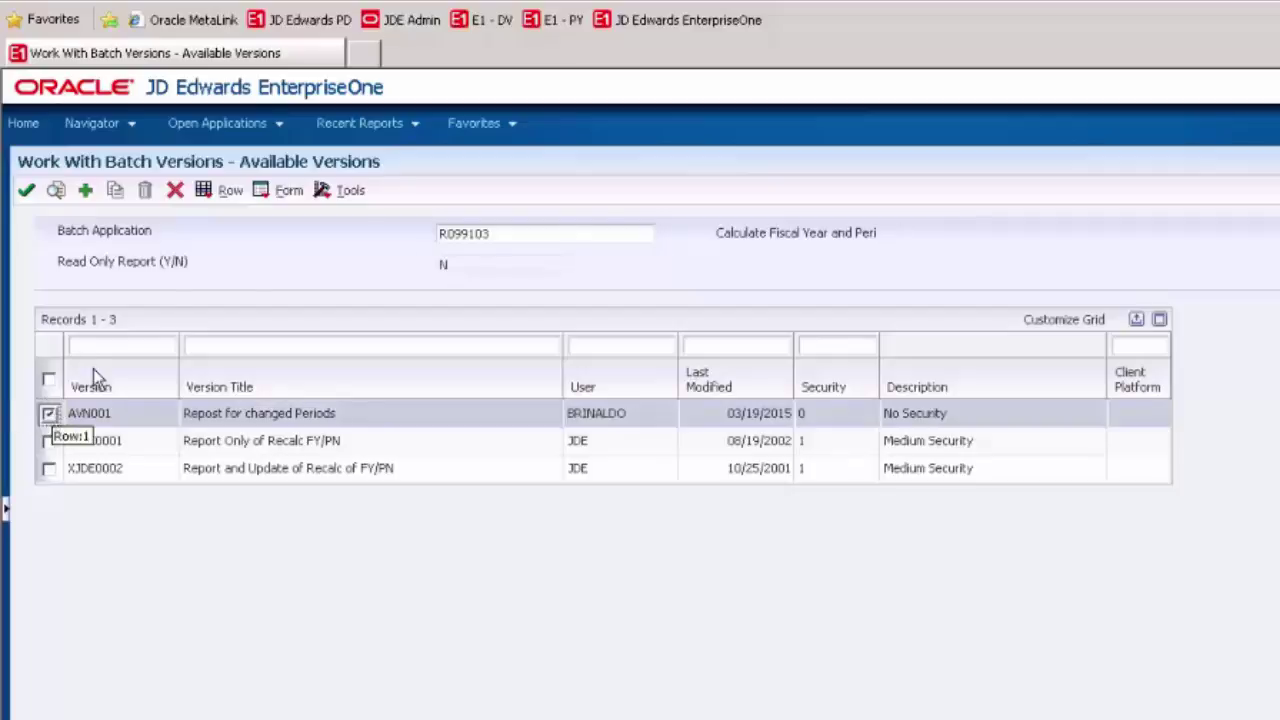
pyautogui.click(206, 198)
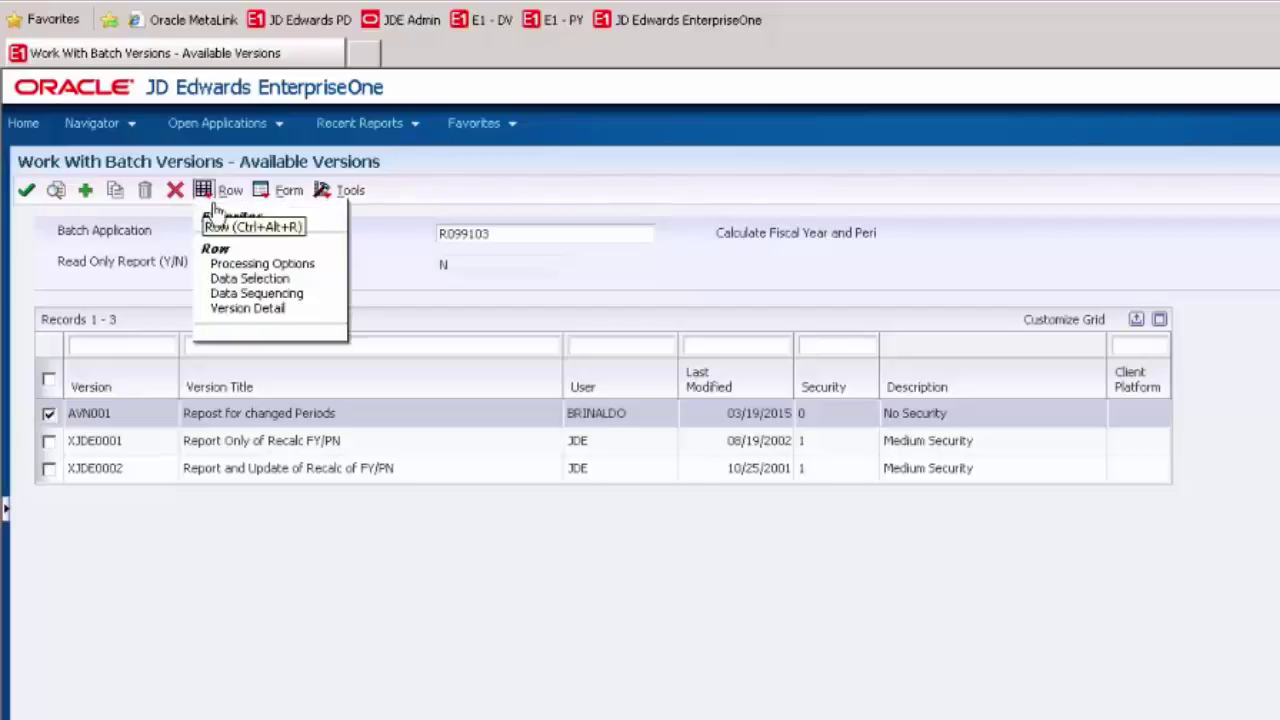
pyautogui.click(262, 263)
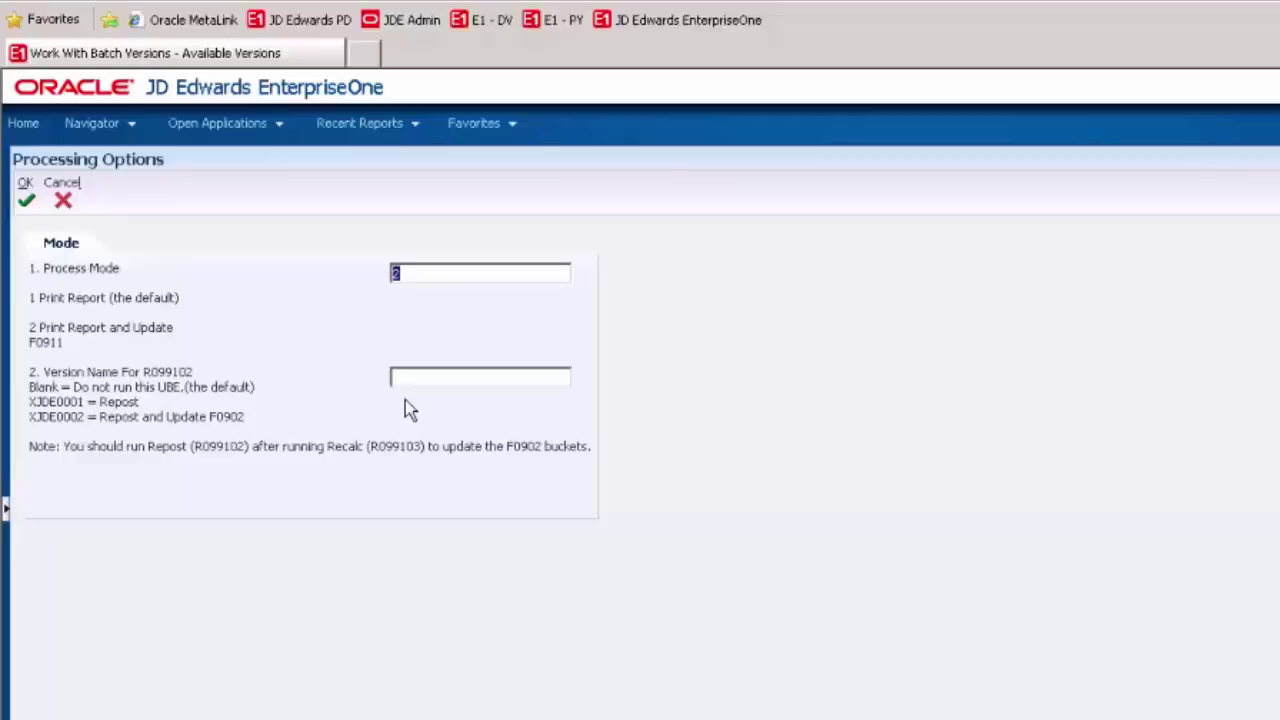
pyautogui.press('Return')
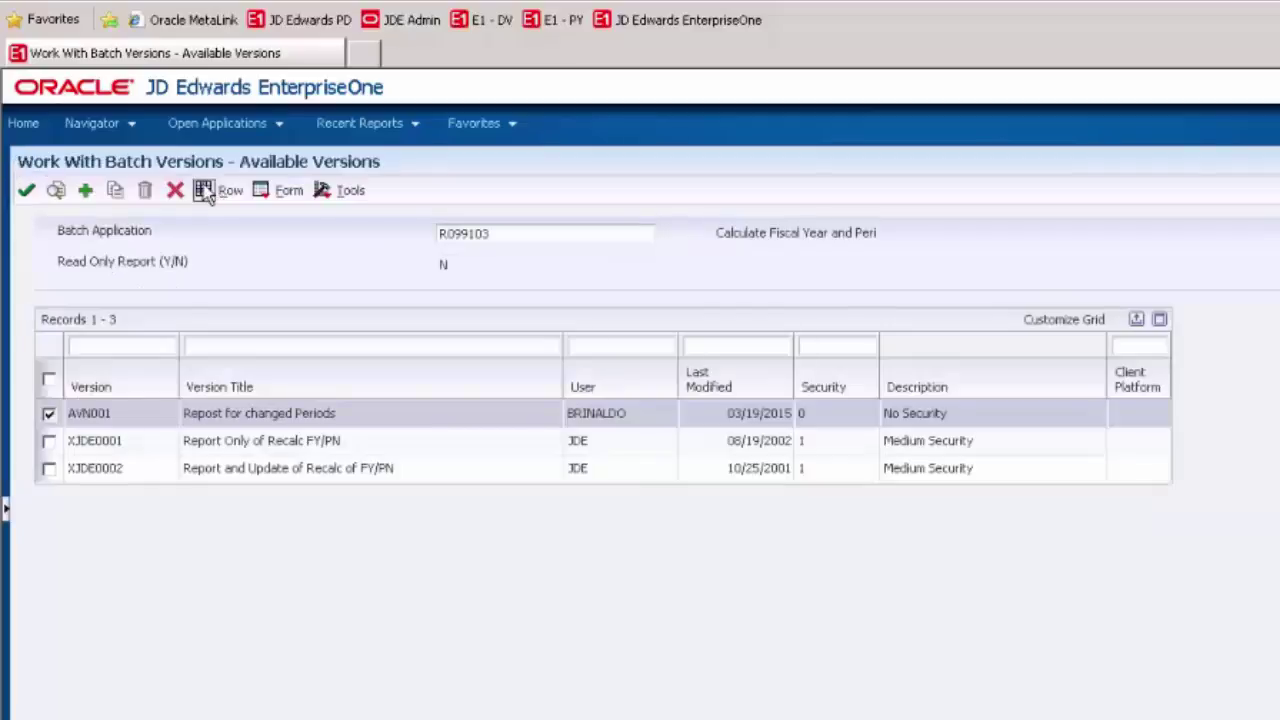
# Delete the Company (F0911) condition from the data selection of R099103 version AVN001 and save the selection.
pyautogui.click(205, 193)
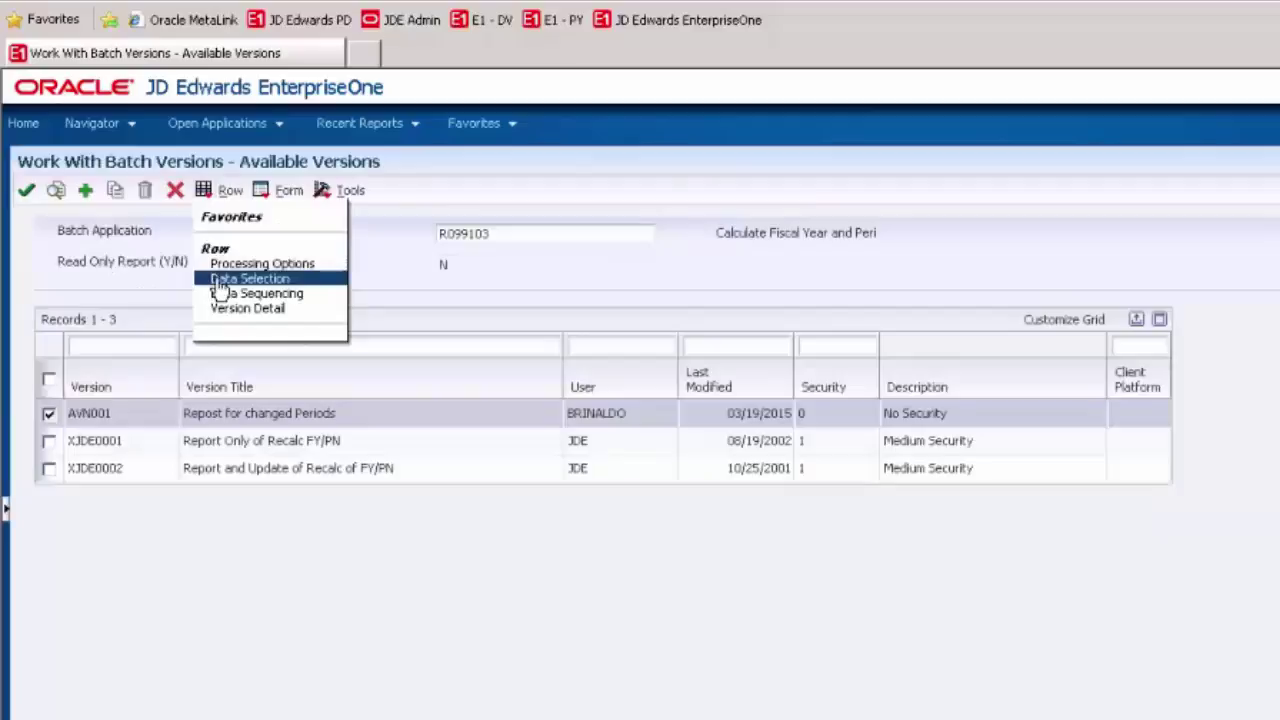
pyautogui.click(222, 280)
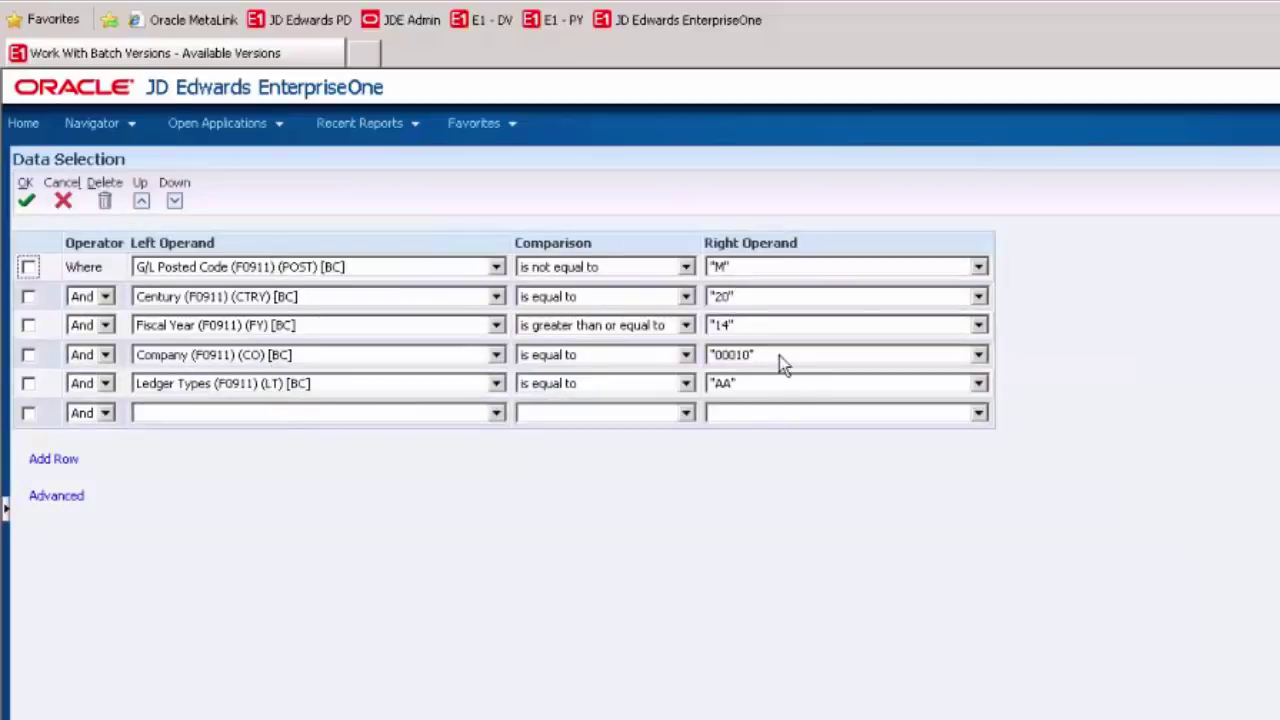
pyautogui.click(28, 356)
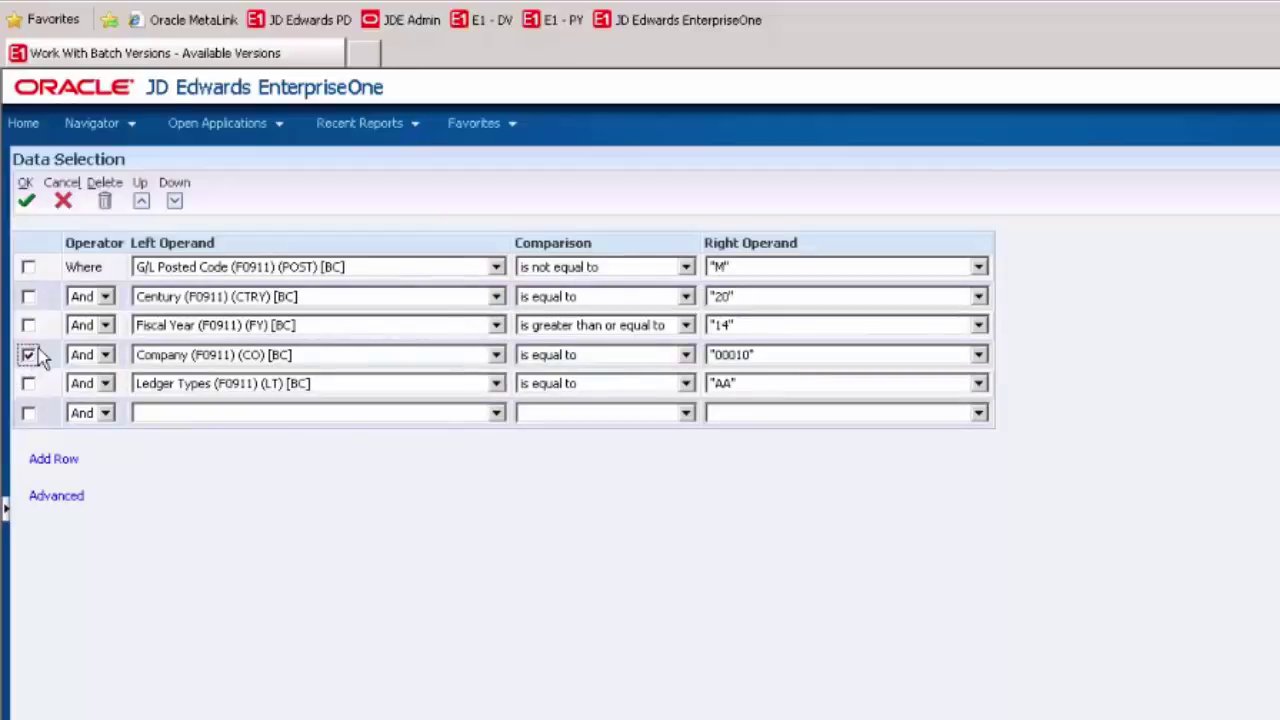
pyautogui.click(105, 199)
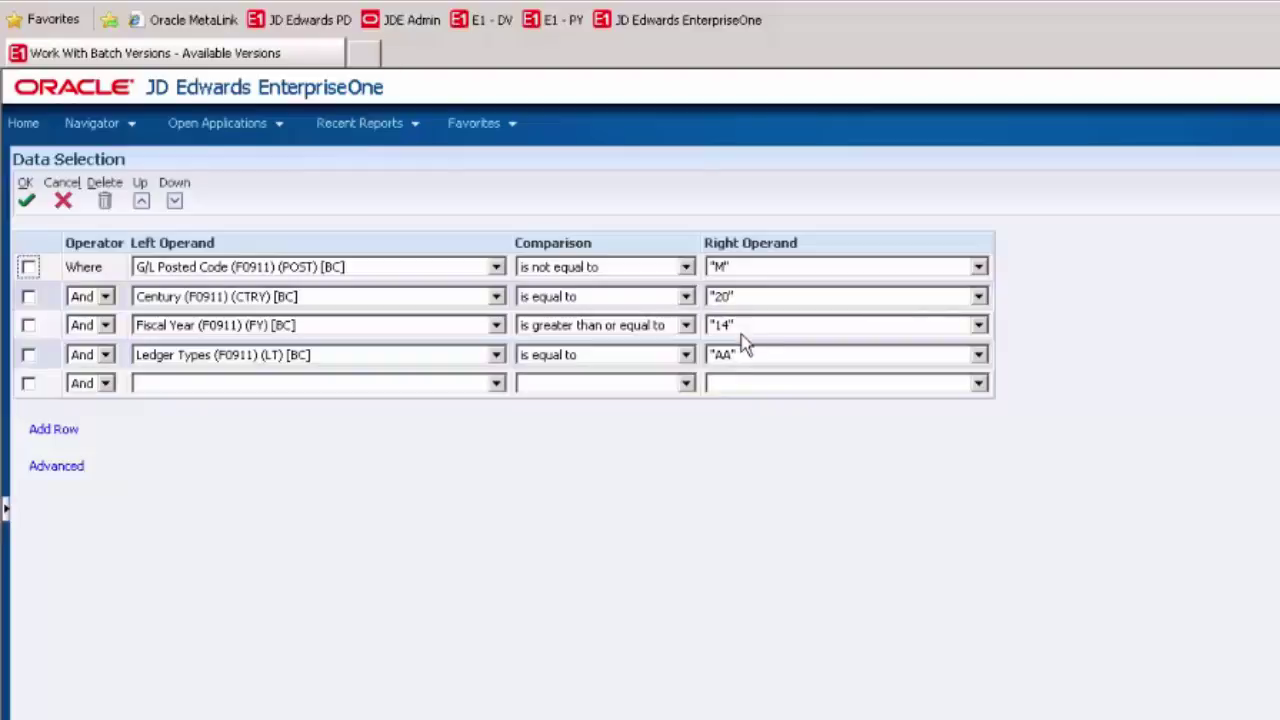
pyautogui.click(28, 201)
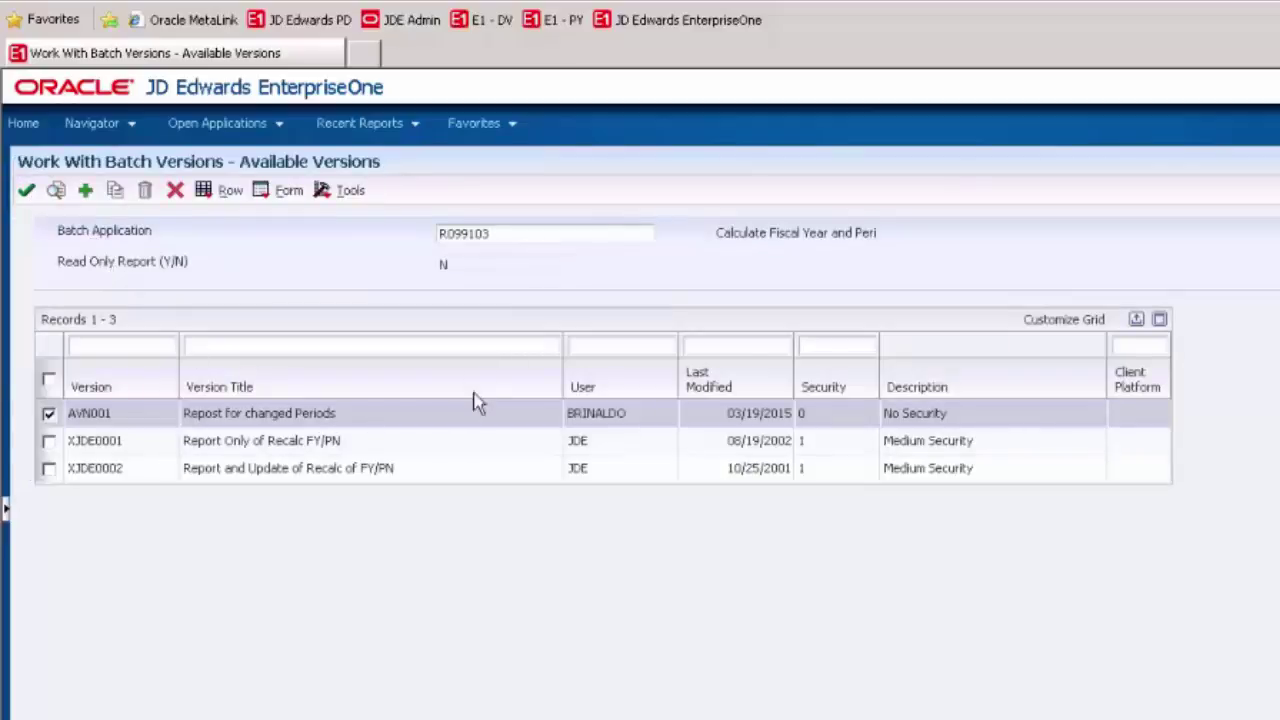
# Switch to the R099104 Clear F0902 Account Balances versions and try to open the processing options of version AVN0001.
pyautogui.click(243, 123)
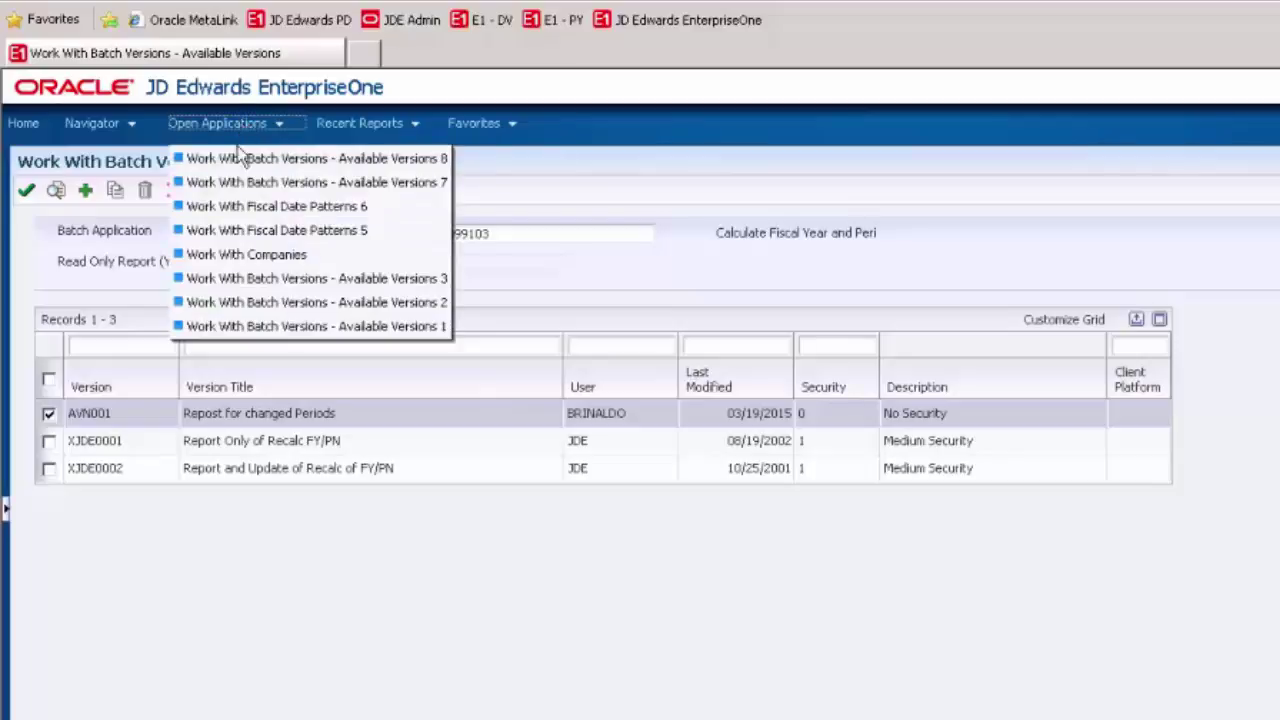
pyautogui.click(282, 305)
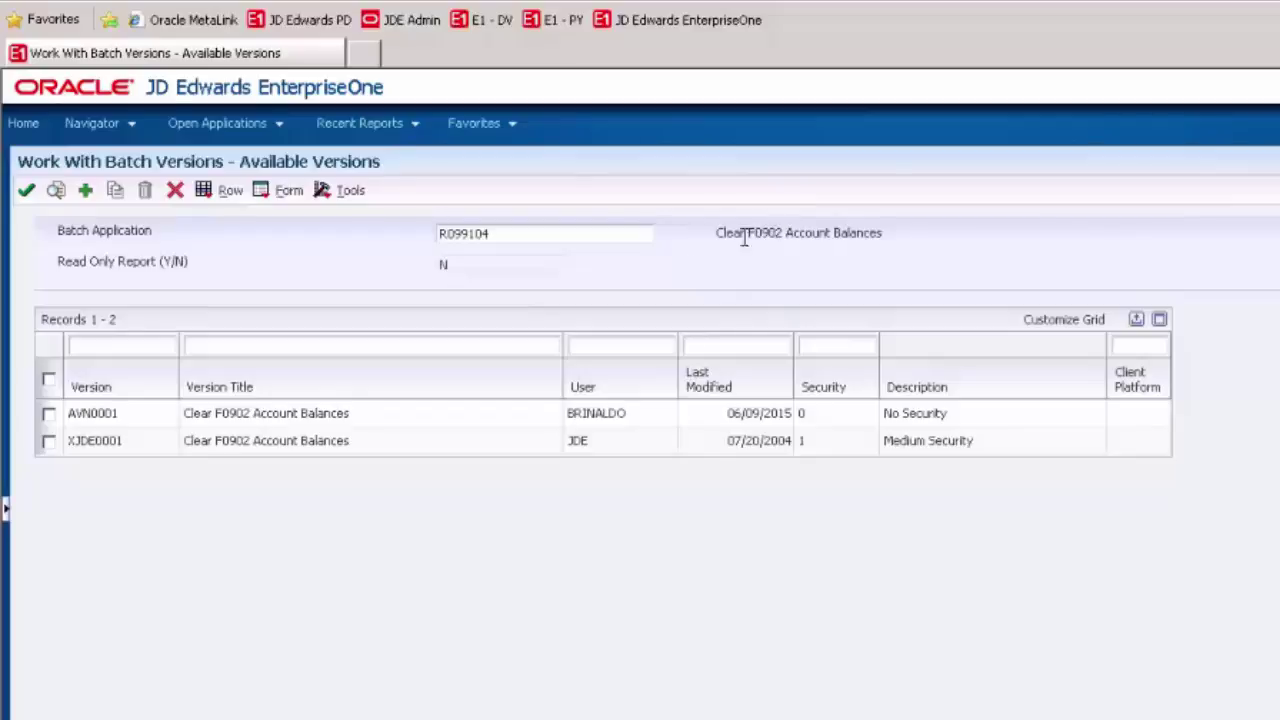
pyautogui.click(49, 414)
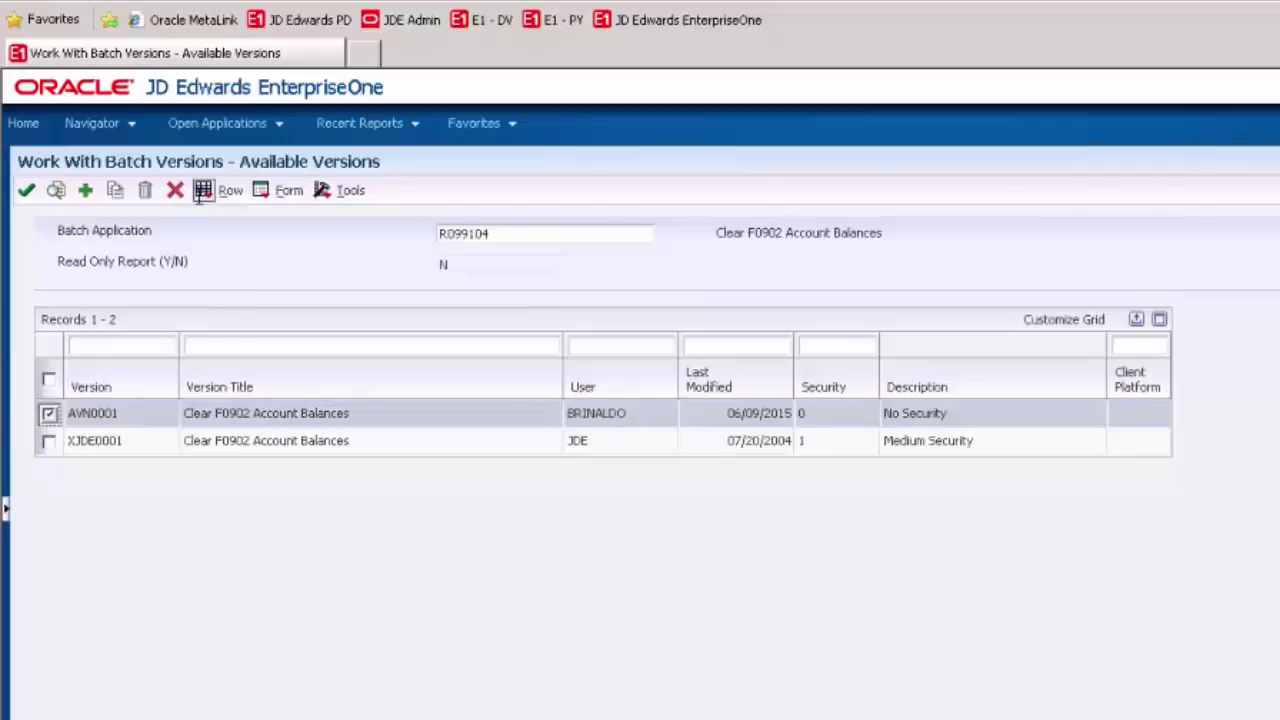
pyautogui.click(204, 197)
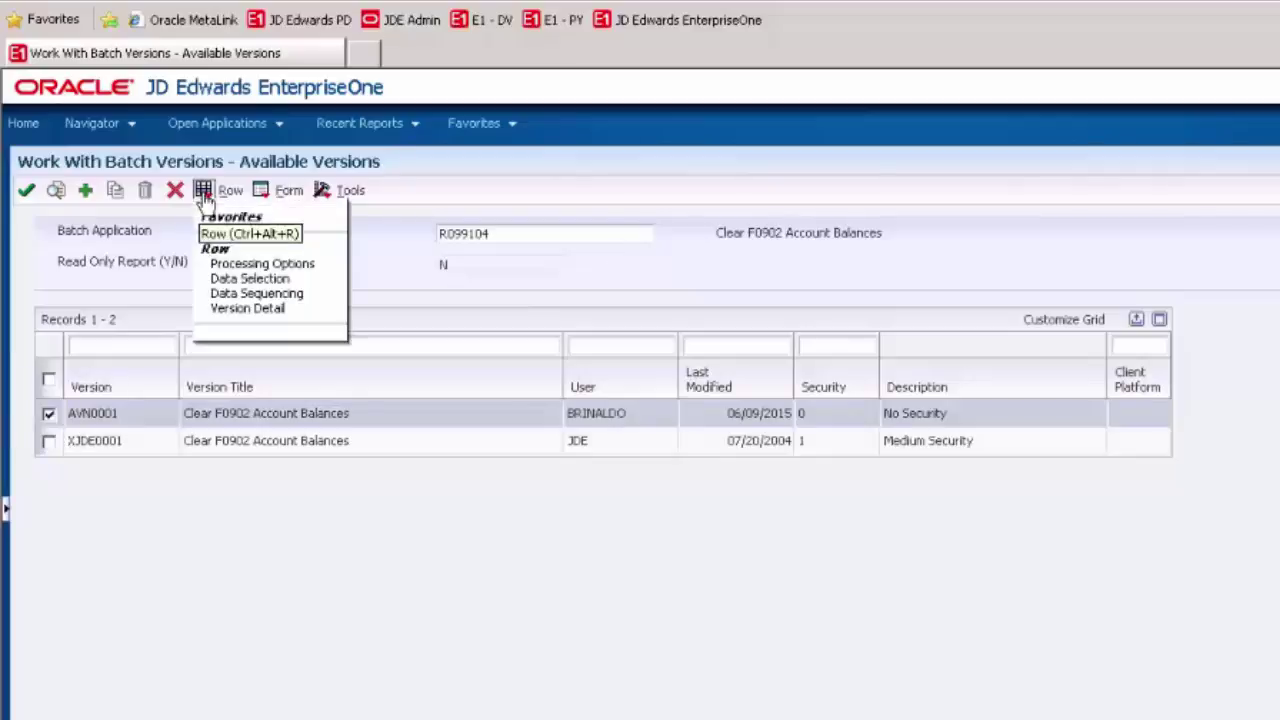
pyautogui.click(257, 264)
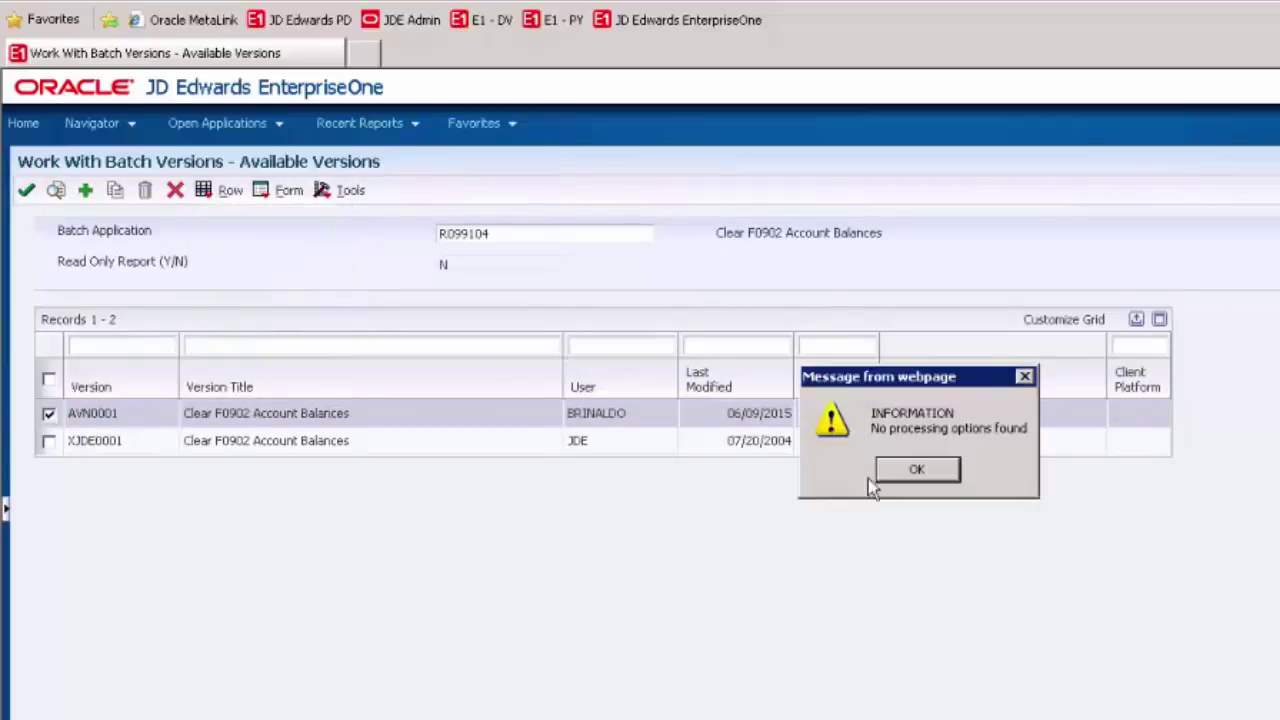
pyautogui.click(916, 469)
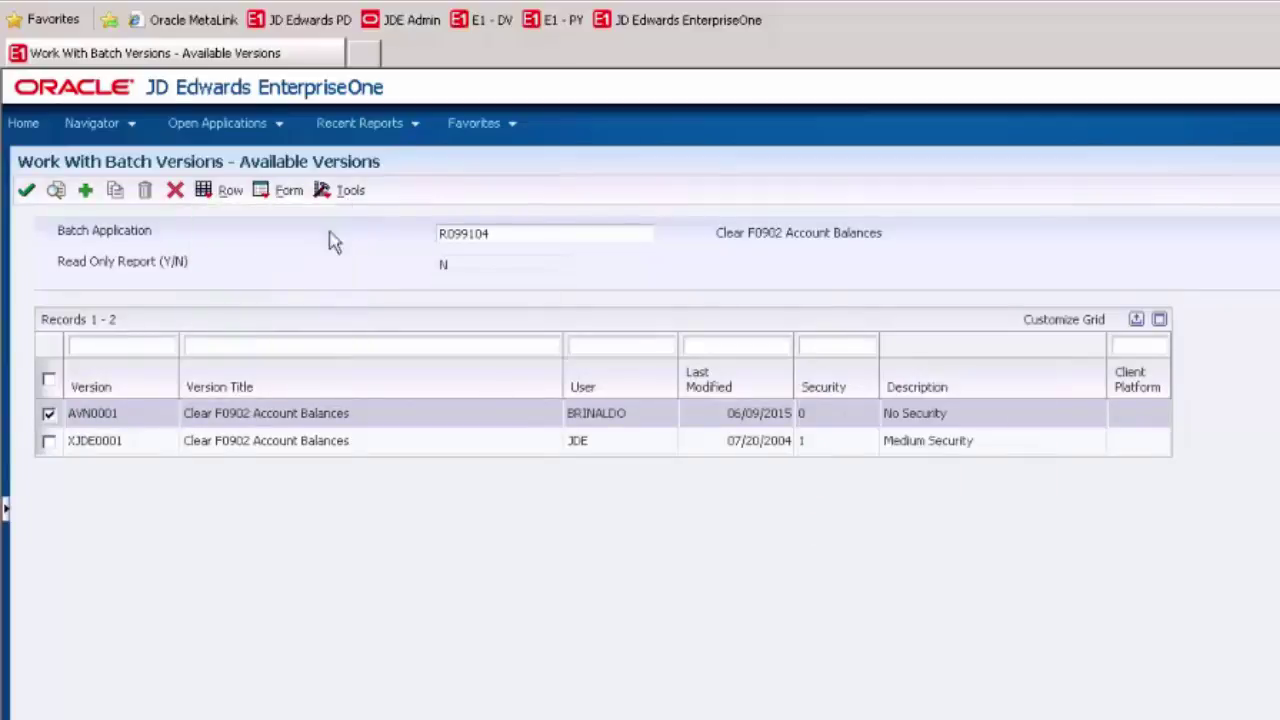
# In the data selection of R099104 version AVN0001, add a Ledger Types (F0902) condition with the comparison "is equal to".
pyautogui.click(203, 191)
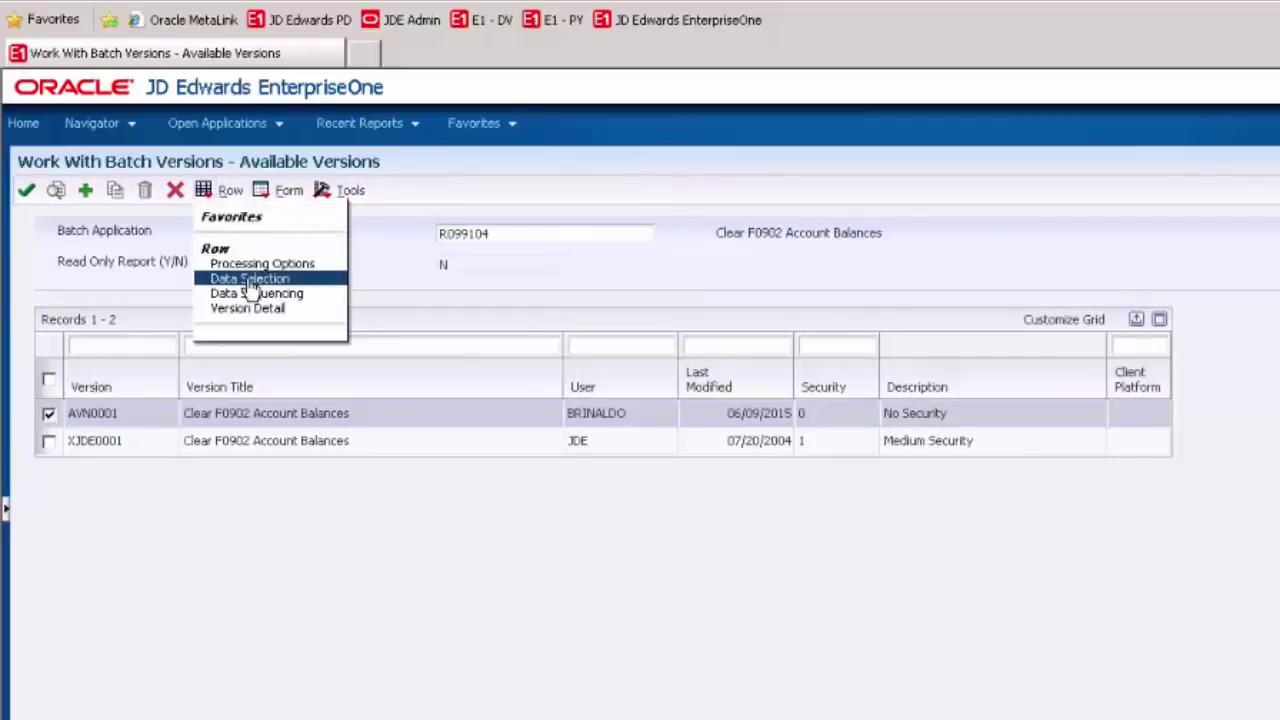
pyautogui.click(250, 279)
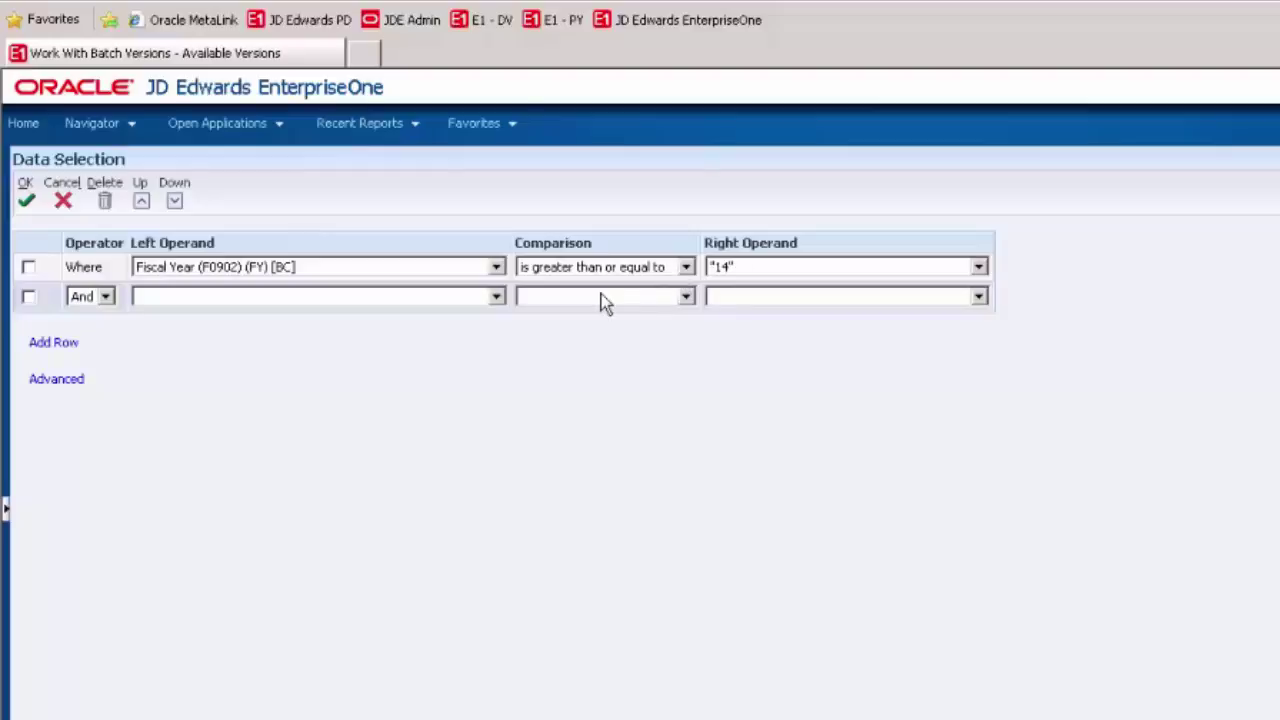
pyautogui.click(497, 297)
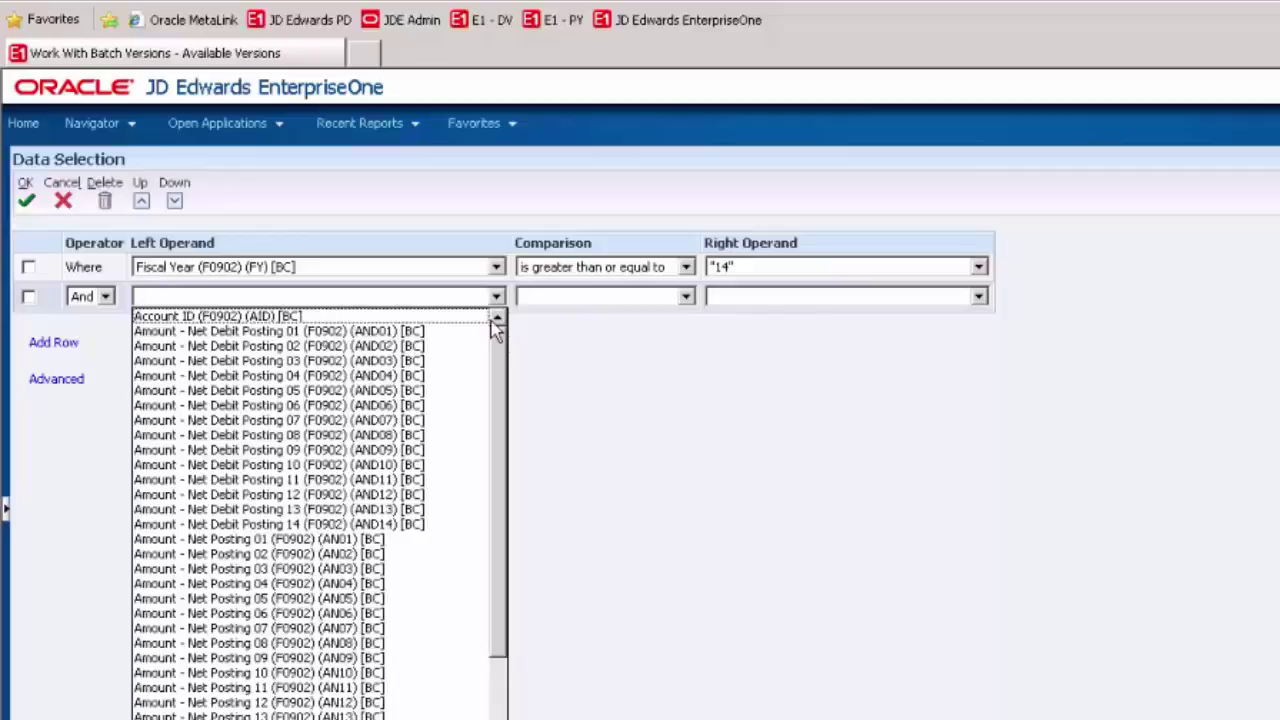
pyautogui.scroll(-2, 497, 328)
pyautogui.press('l')
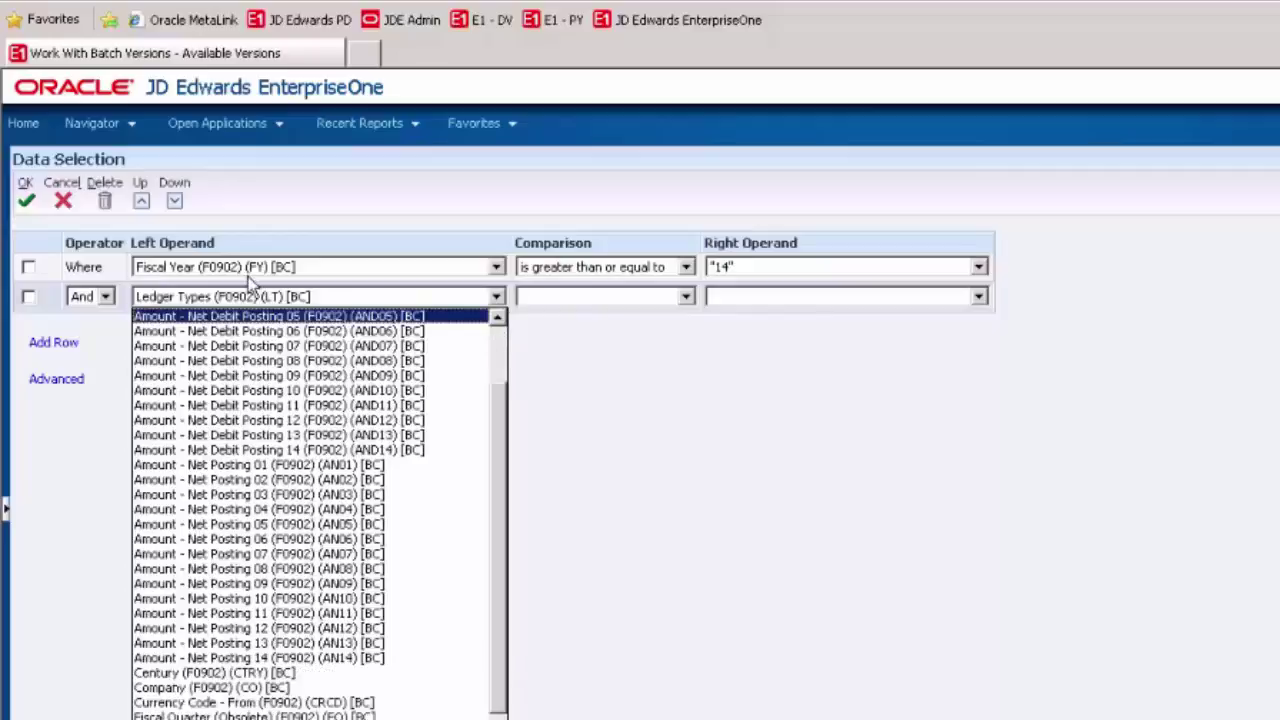
pyautogui.click(250, 296)
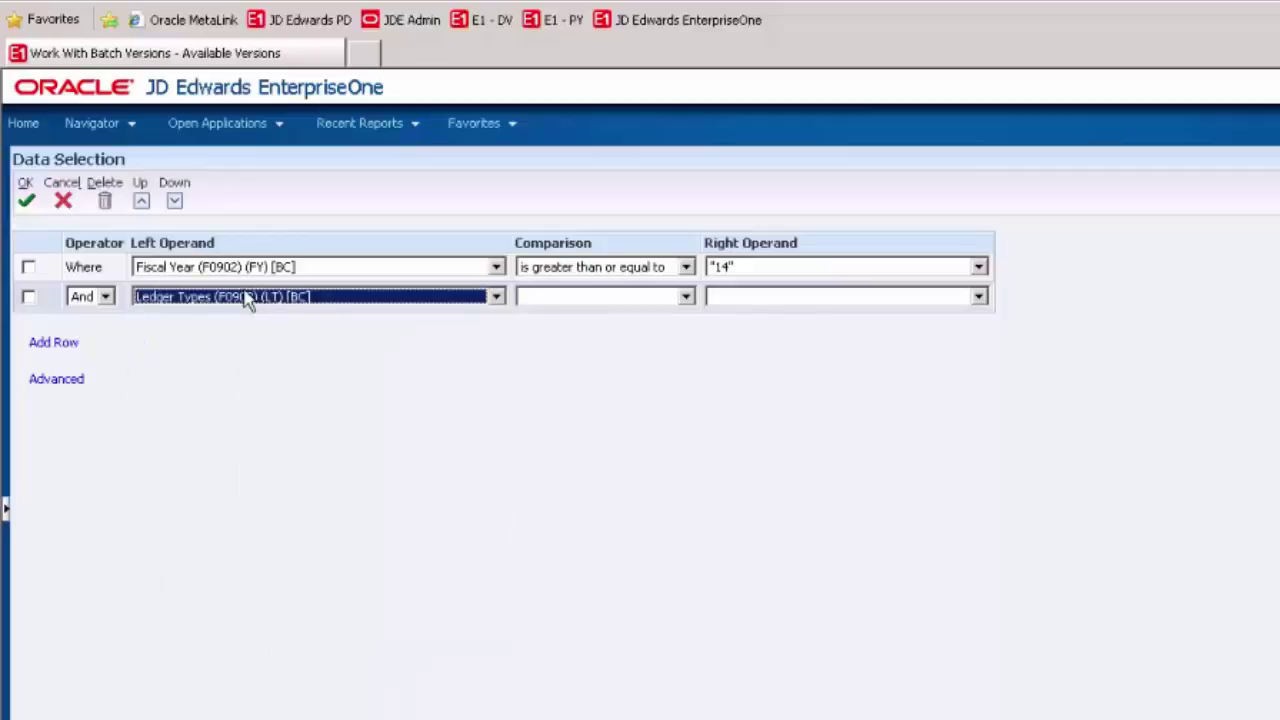
pyautogui.click(686, 296)
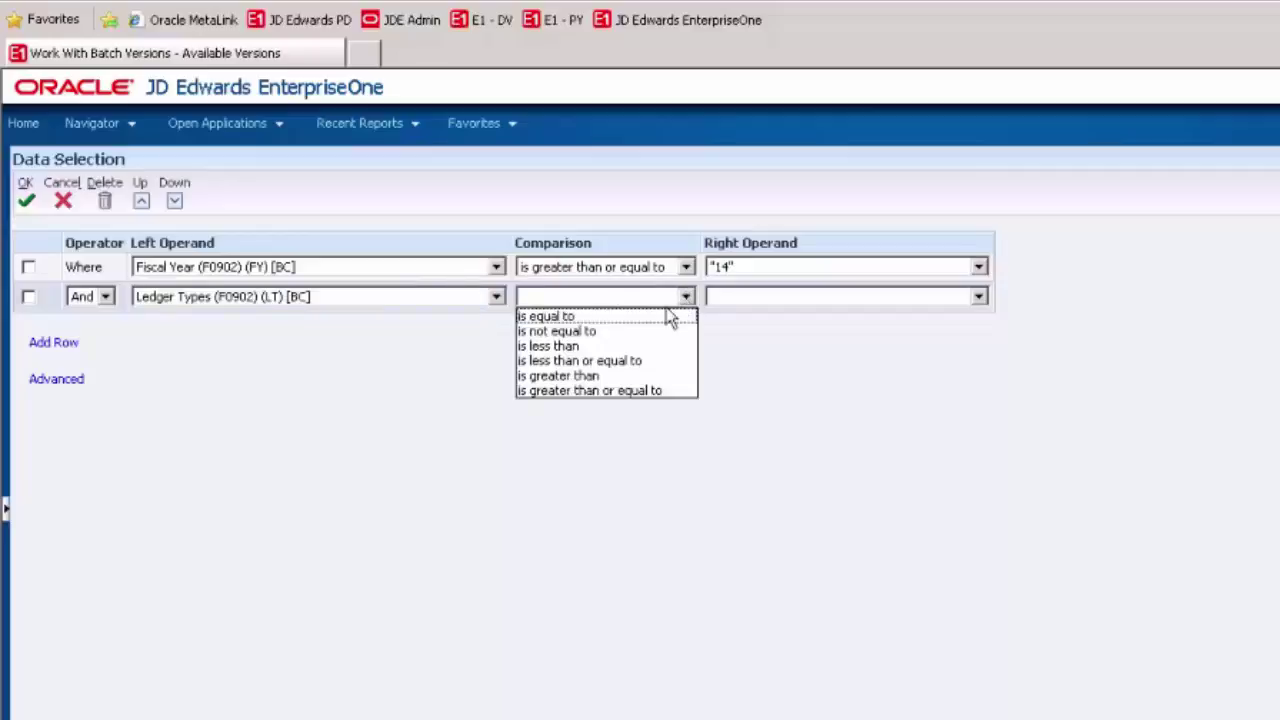
pyautogui.click(660, 318)
# Set the new condition's right operand to the literal value AA and save the data selection.
pyautogui.click(752, 297)
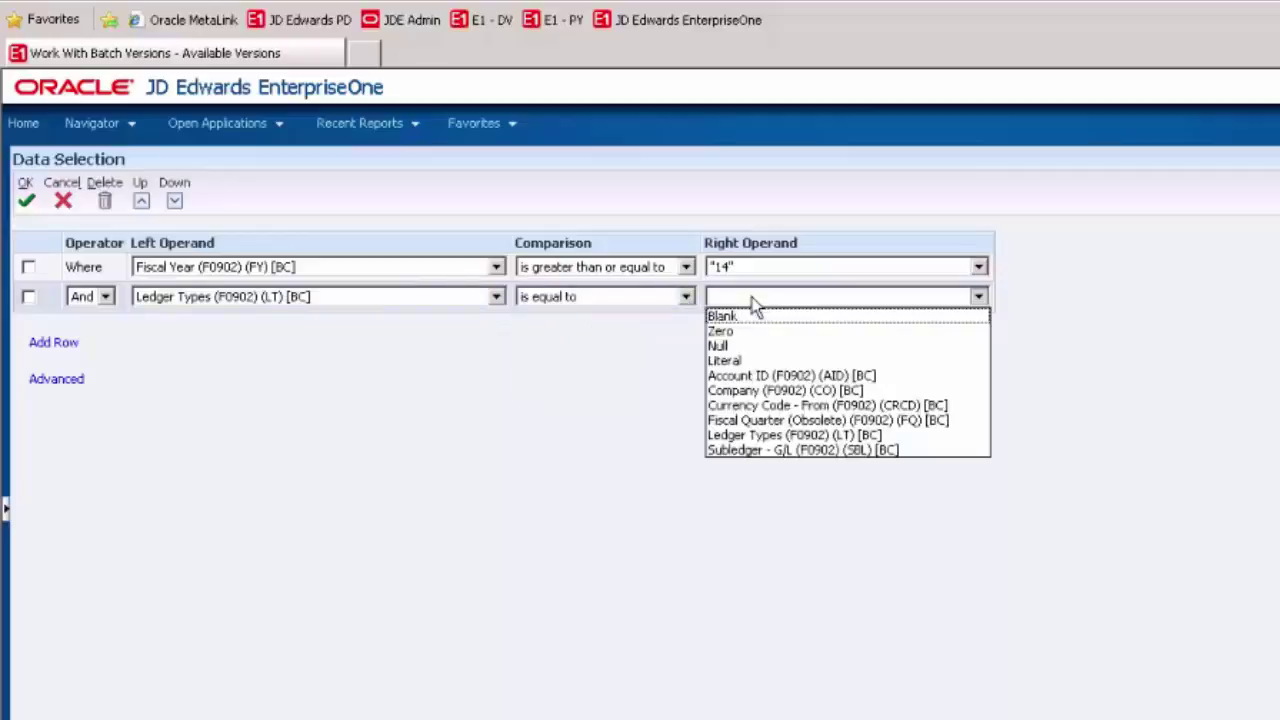
pyautogui.click(730, 362)
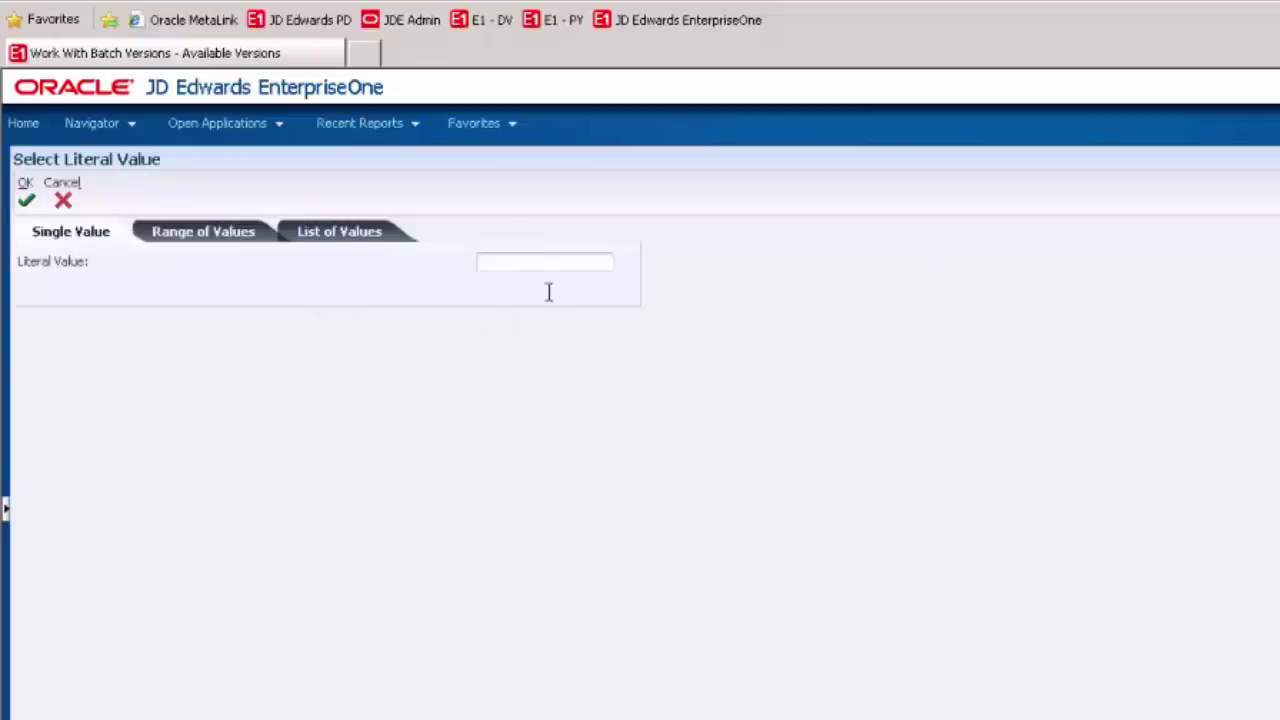
pyautogui.click(545, 258)
pyautogui.write('aa')
pyautogui.click(25, 202)
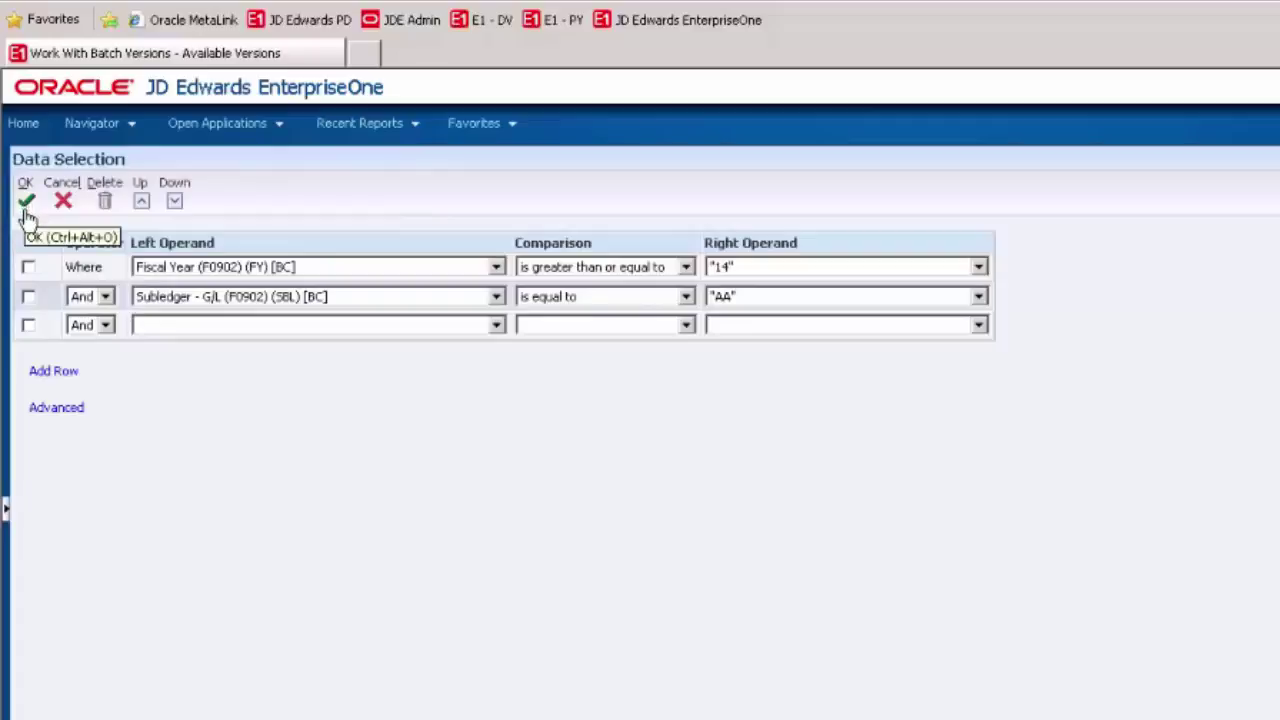
pyautogui.click(27, 212)
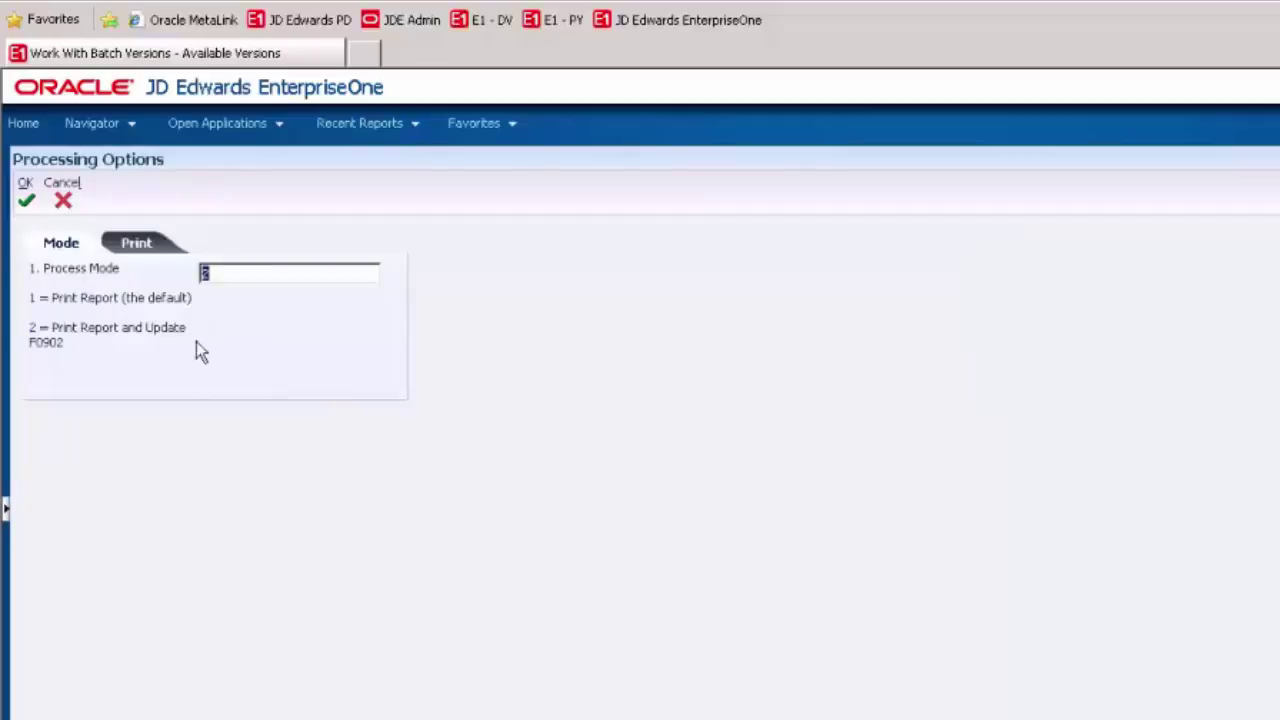
# Review the Mode and Print processing options of R099104 version AVN0001, accepting them as they are.
pyautogui.click(137, 246)
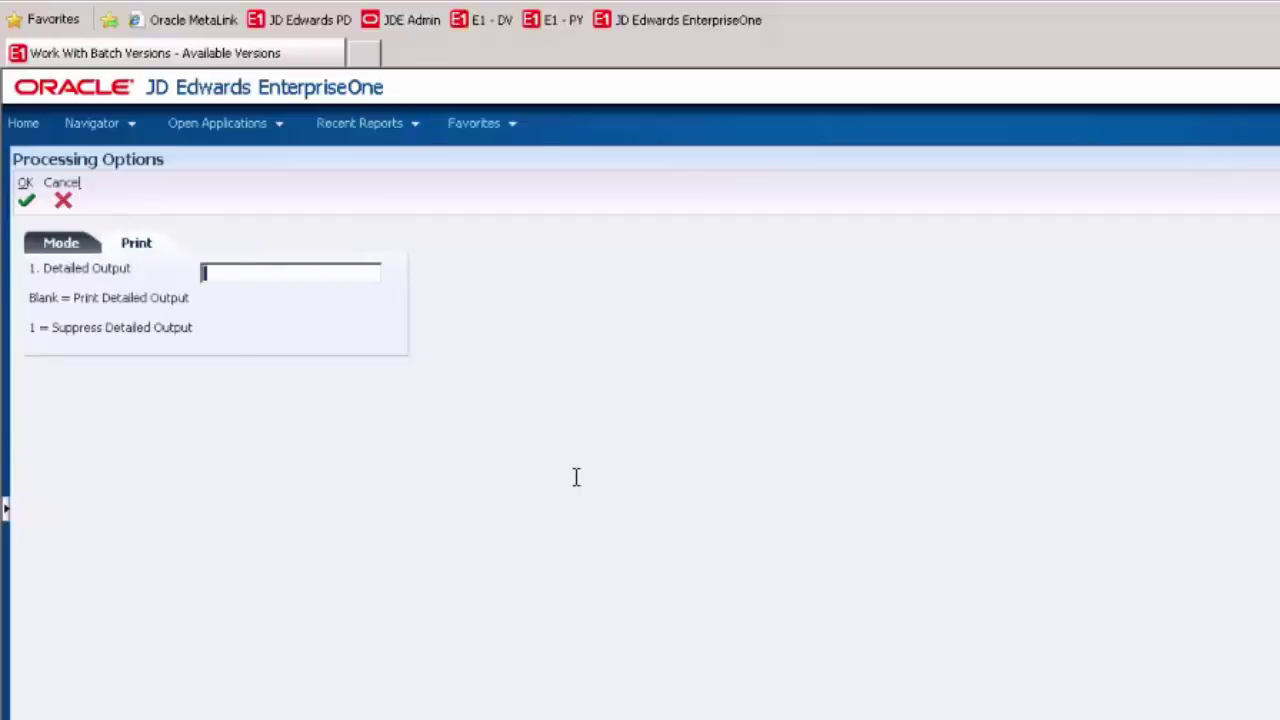
pyautogui.press('Return')
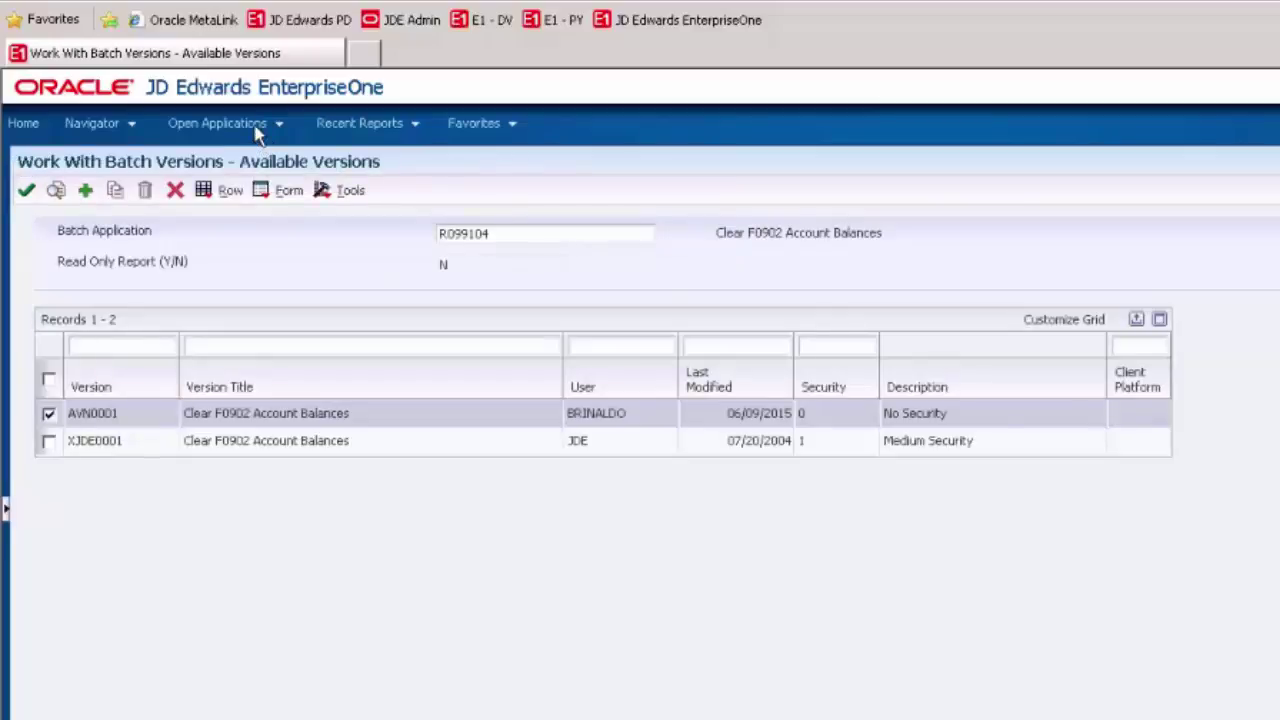
# Switch to the R099102 Repost Account Ledger versions and delete the Company (F0911) condition from the data selection of version AV0001.
pyautogui.click(248, 128)
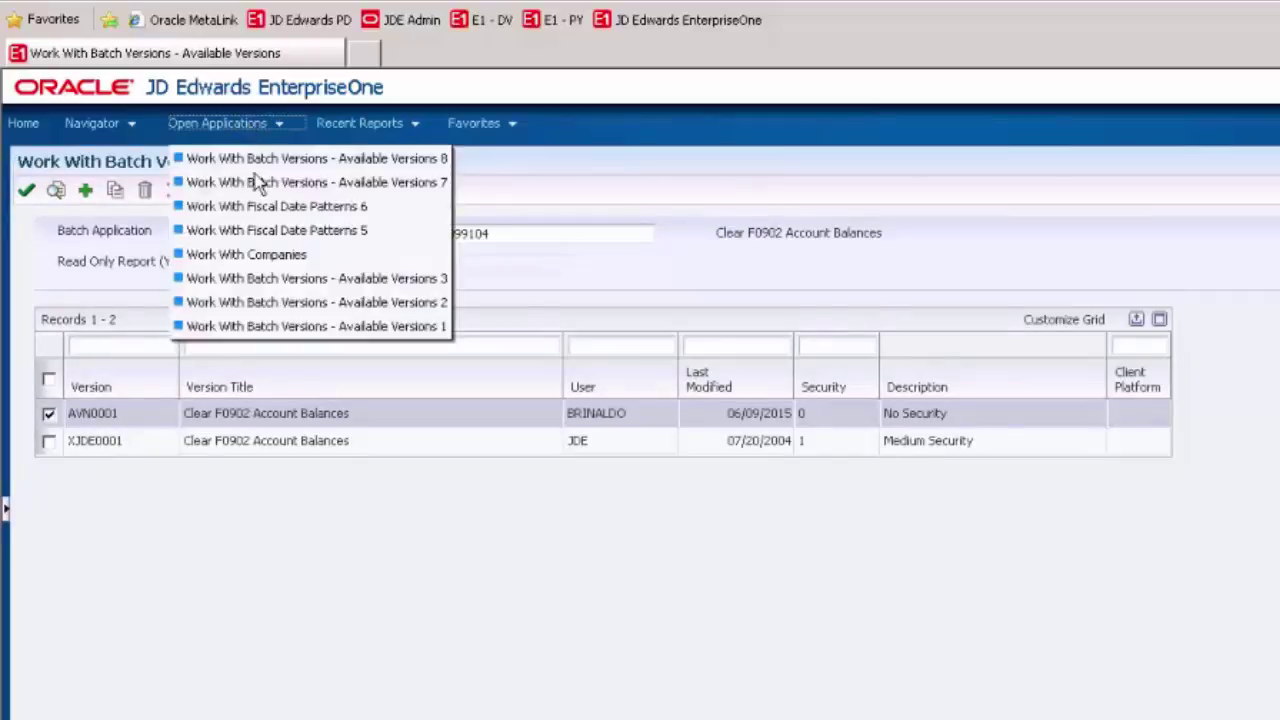
pyautogui.click(326, 280)
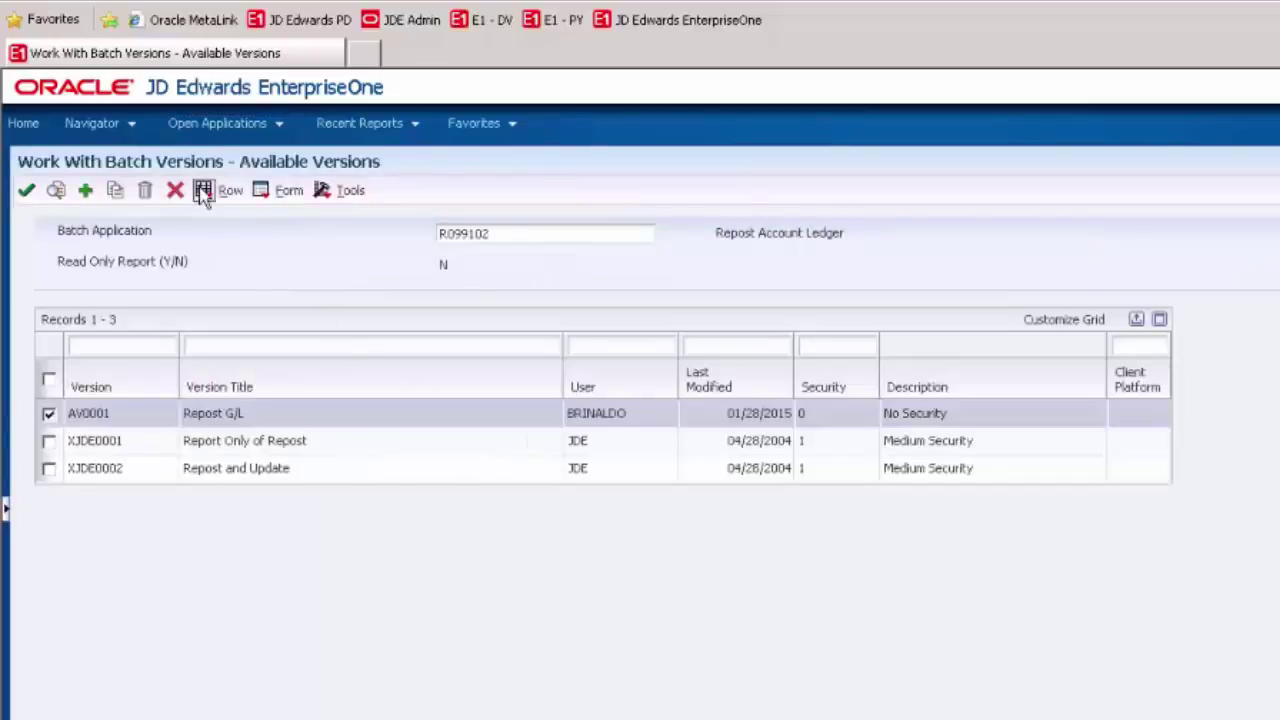
pyautogui.click(205, 190)
pyautogui.click(245, 280)
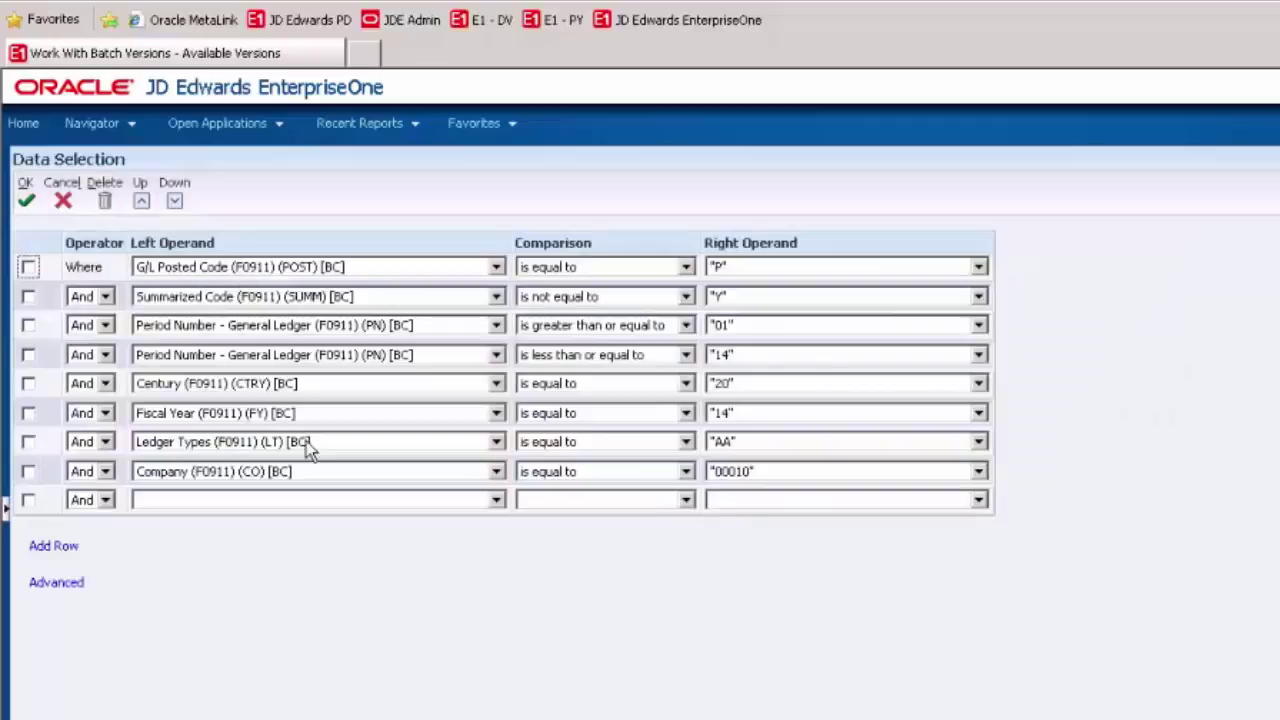
pyautogui.click(33, 470)
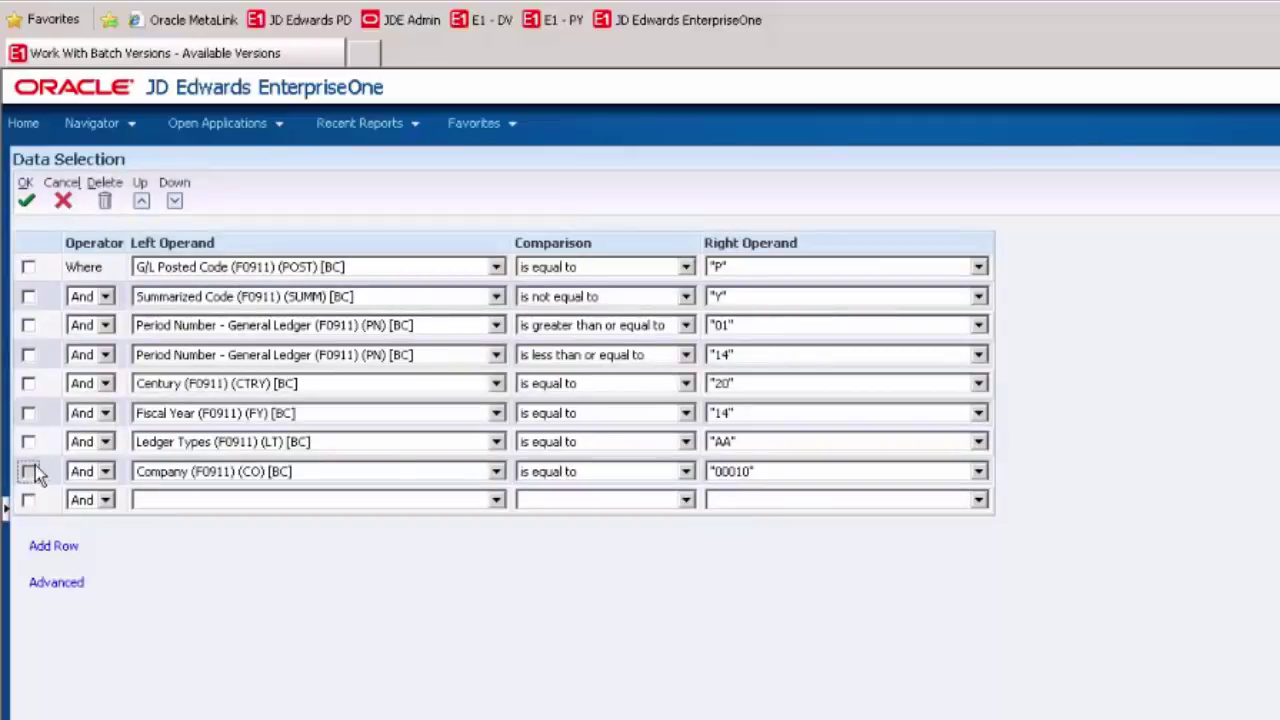
pyautogui.click(104, 201)
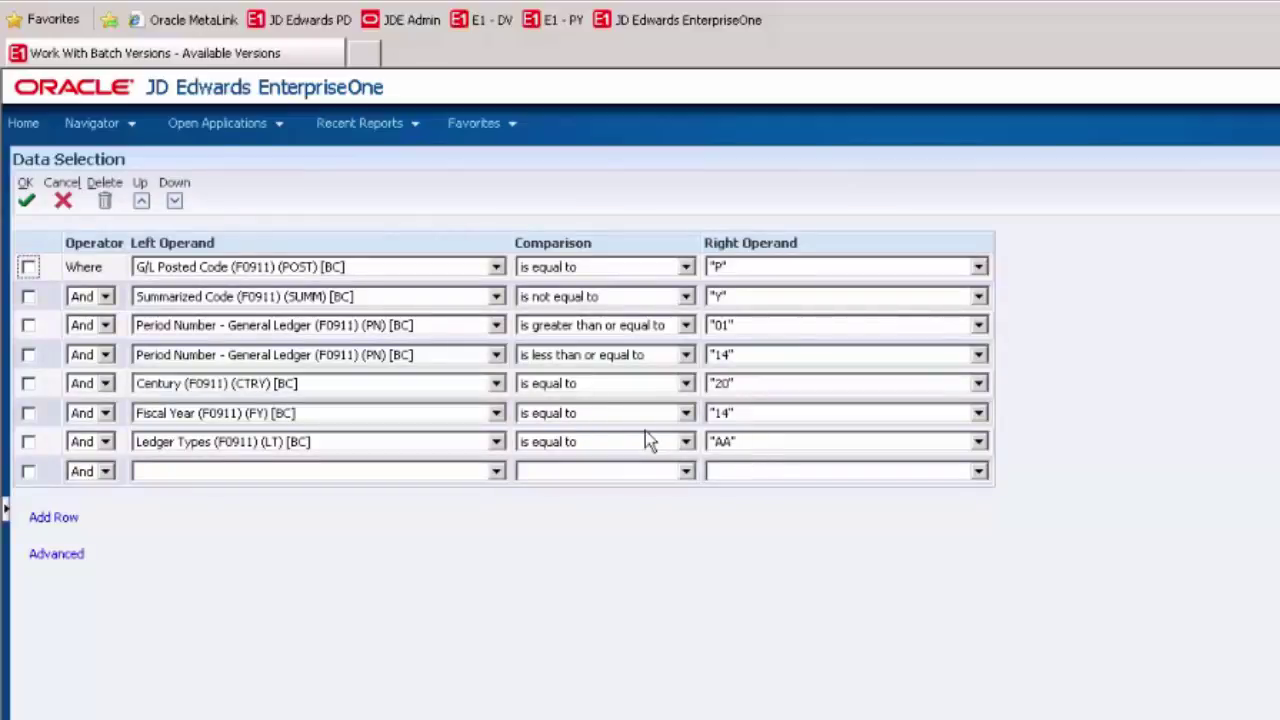
# Set the Fiscal Year (F0911) condition to "is greater than or equal to" literal 14 and save the data selection.
pyautogui.click(686, 413)
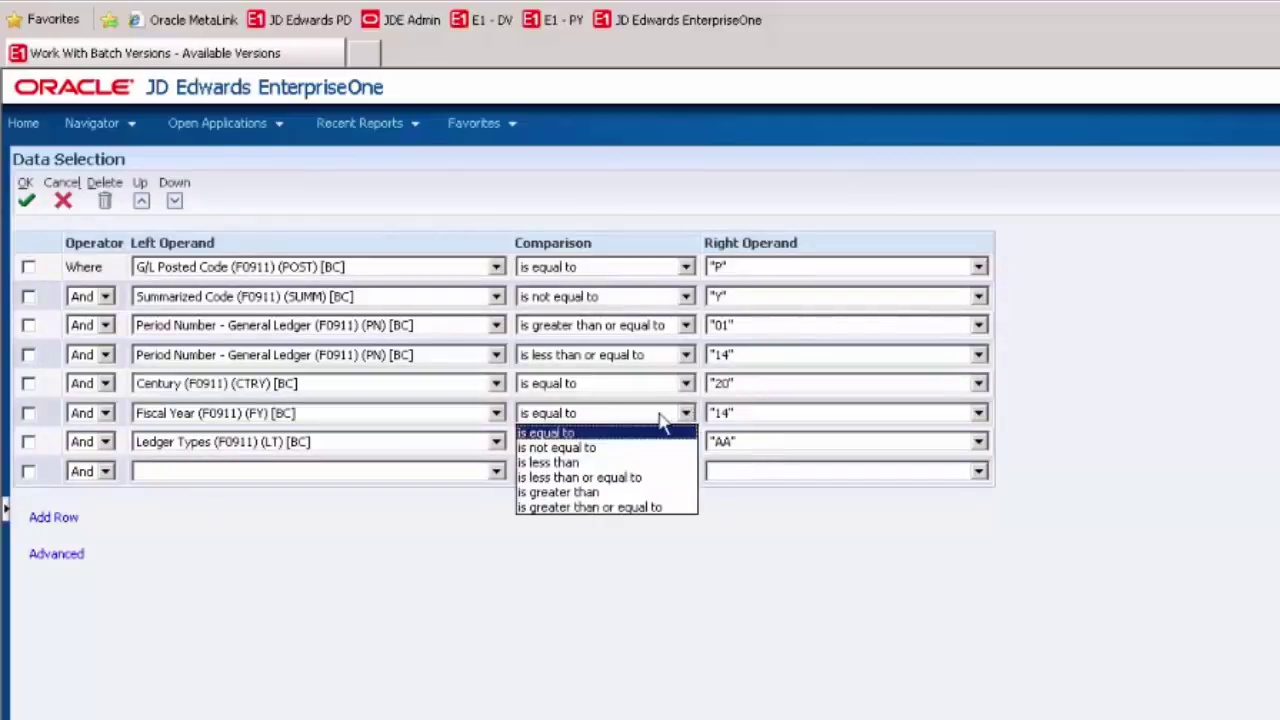
pyautogui.click(597, 508)
pyautogui.click(738, 412)
pyautogui.click(738, 463)
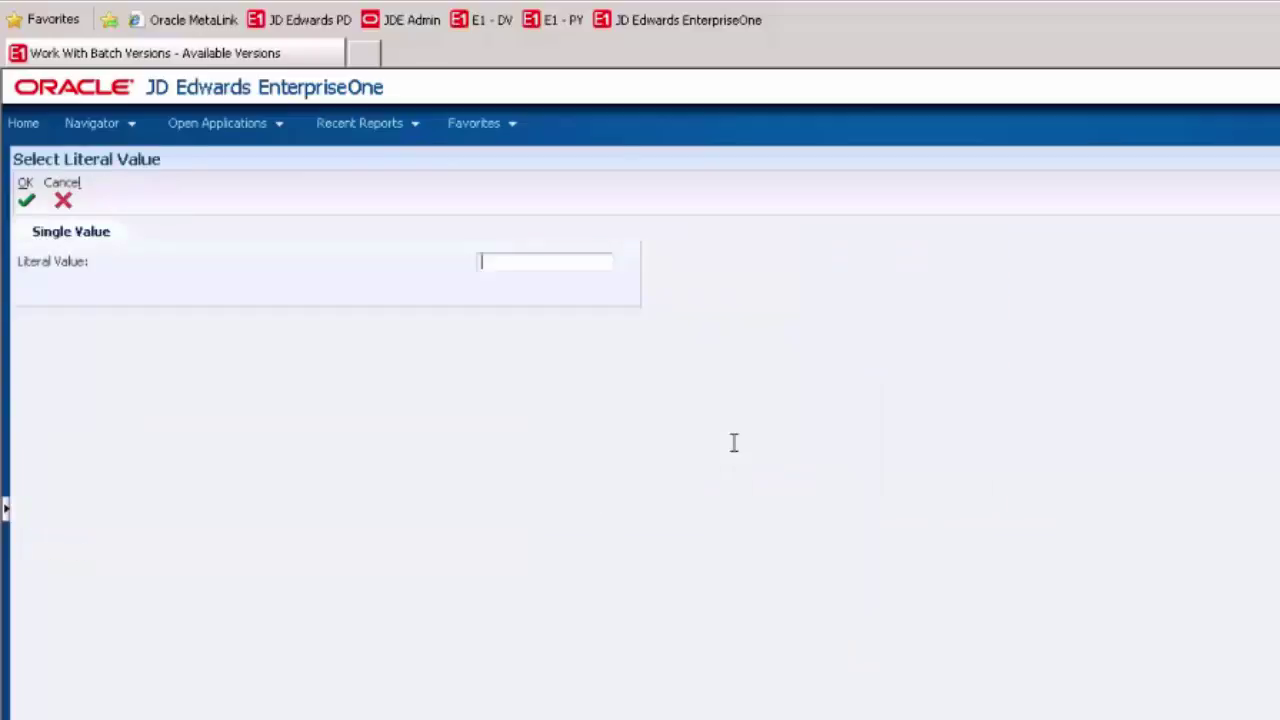
pyautogui.write('14')
pyautogui.click(28, 201)
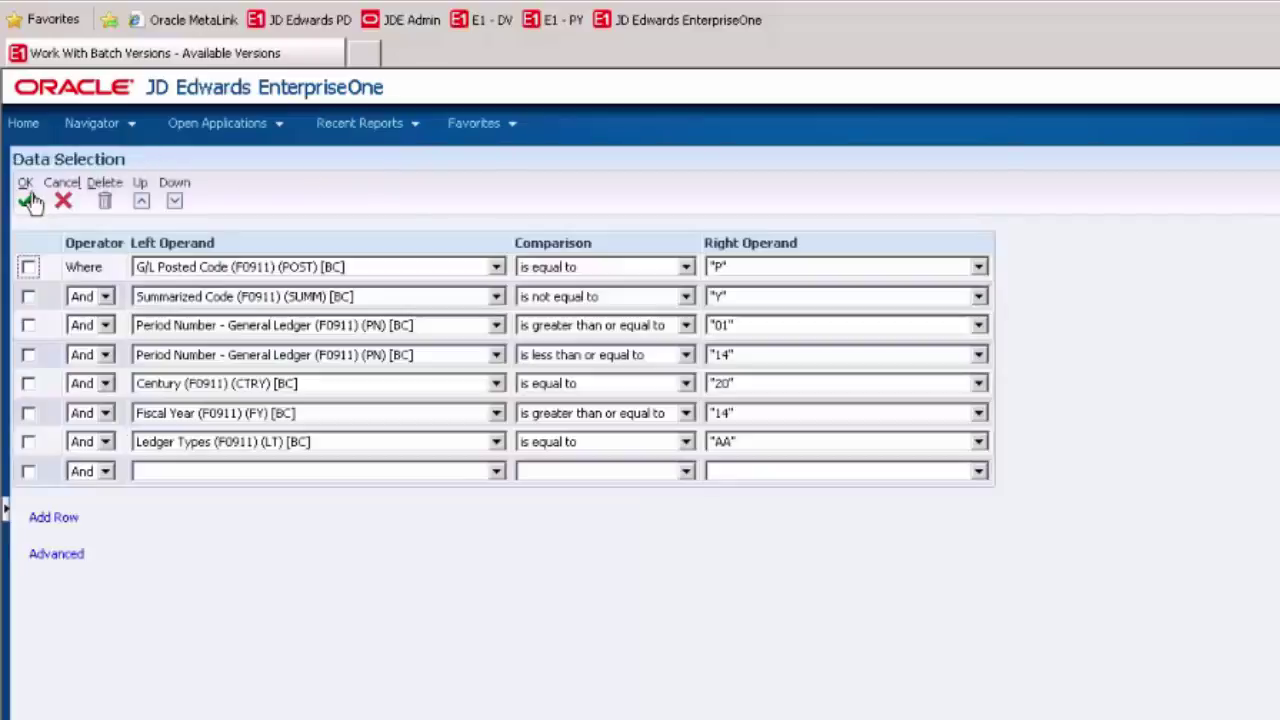
pyautogui.click(28, 199)
# Switch to the R098201 Annual Close Report versions and review version AV0001's Orig Budget and Print processing options, leaving without saving.
pyautogui.click(225, 123)
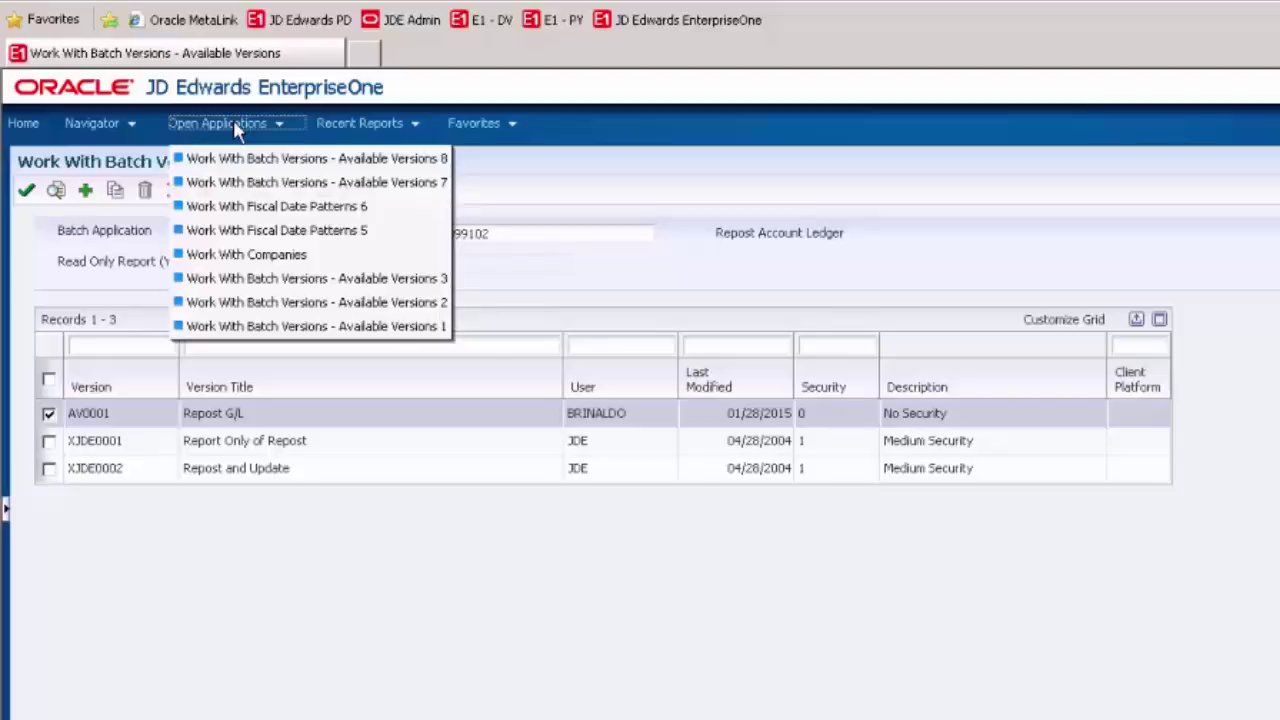
pyautogui.click(240, 160)
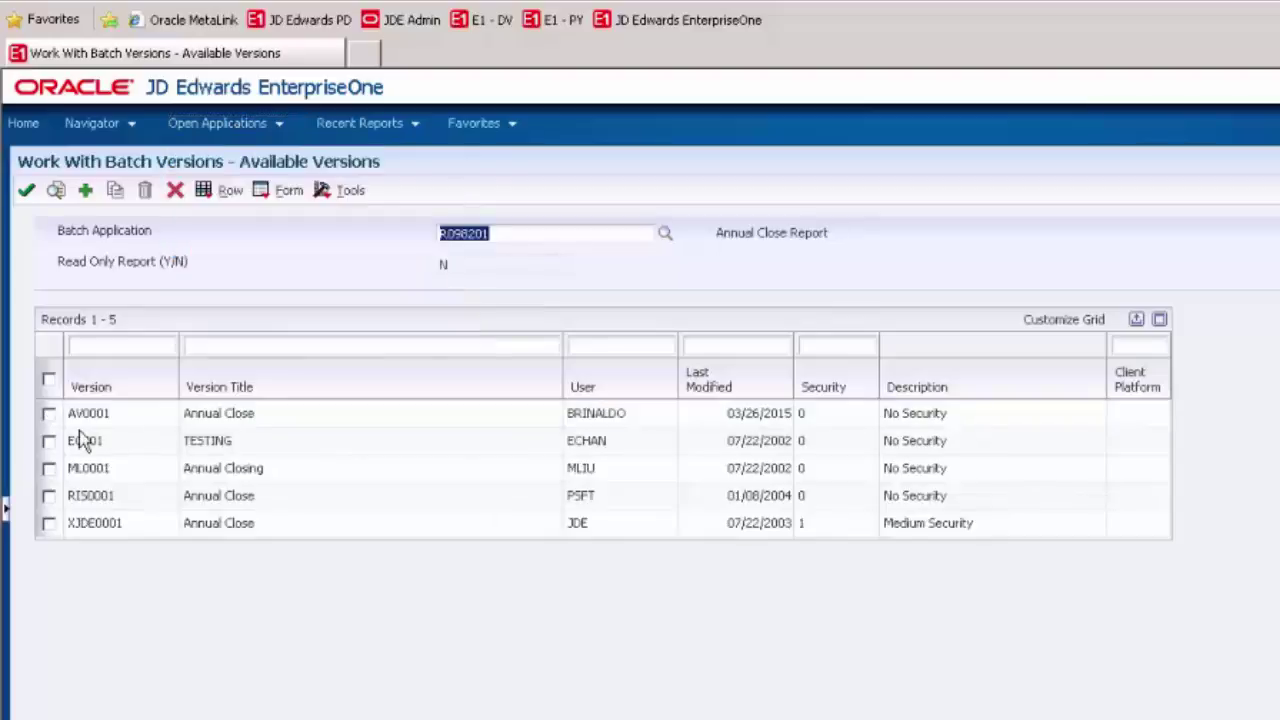
pyautogui.click(49, 413)
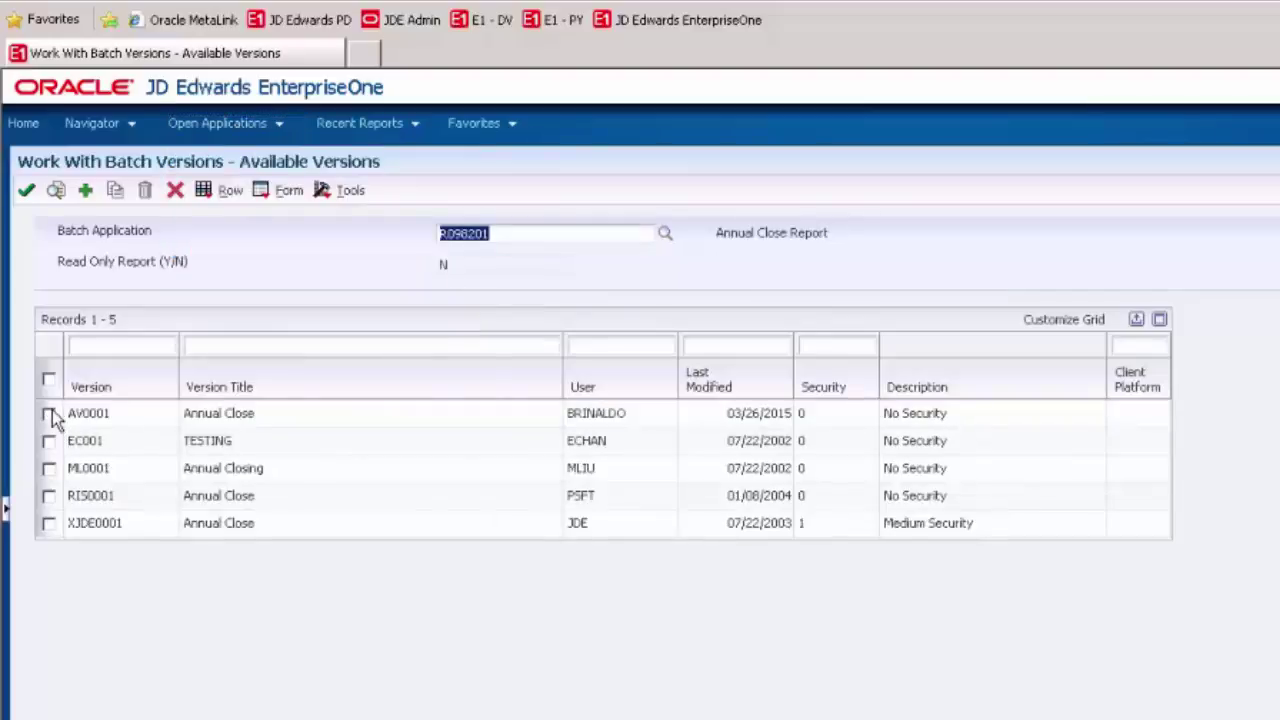
pyautogui.click(203, 191)
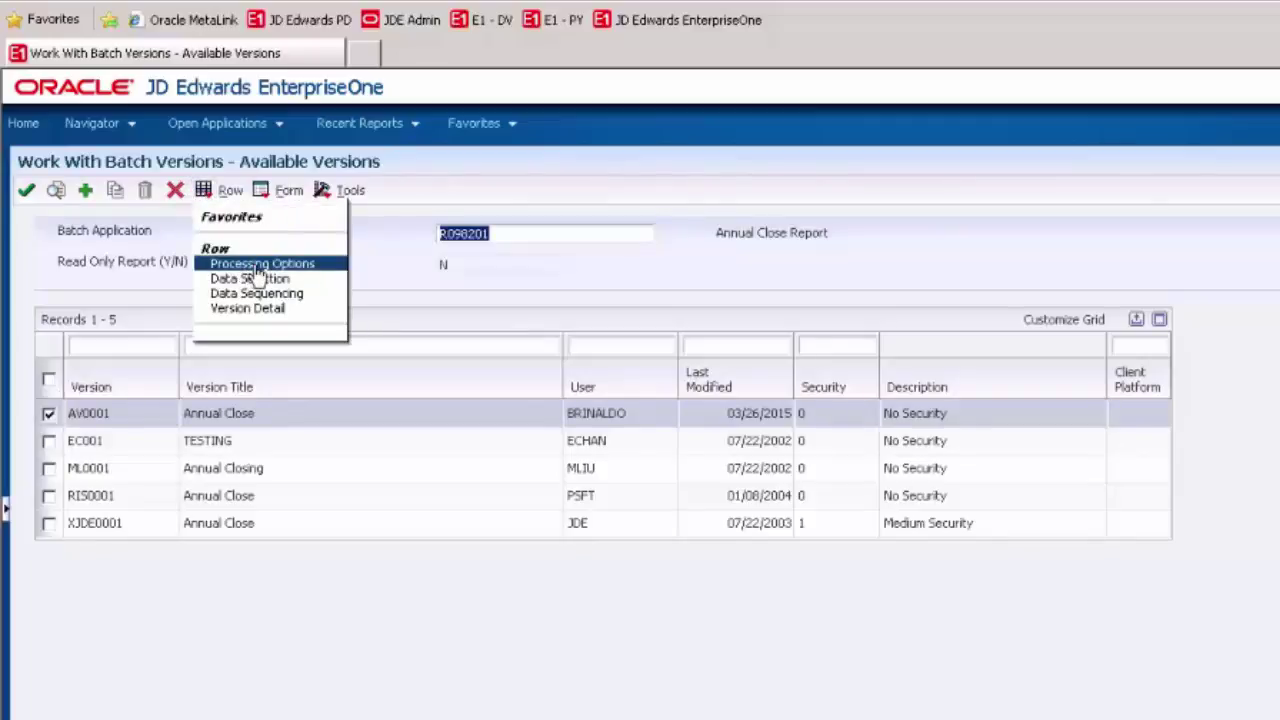
pyautogui.click(245, 265)
pyautogui.click(195, 252)
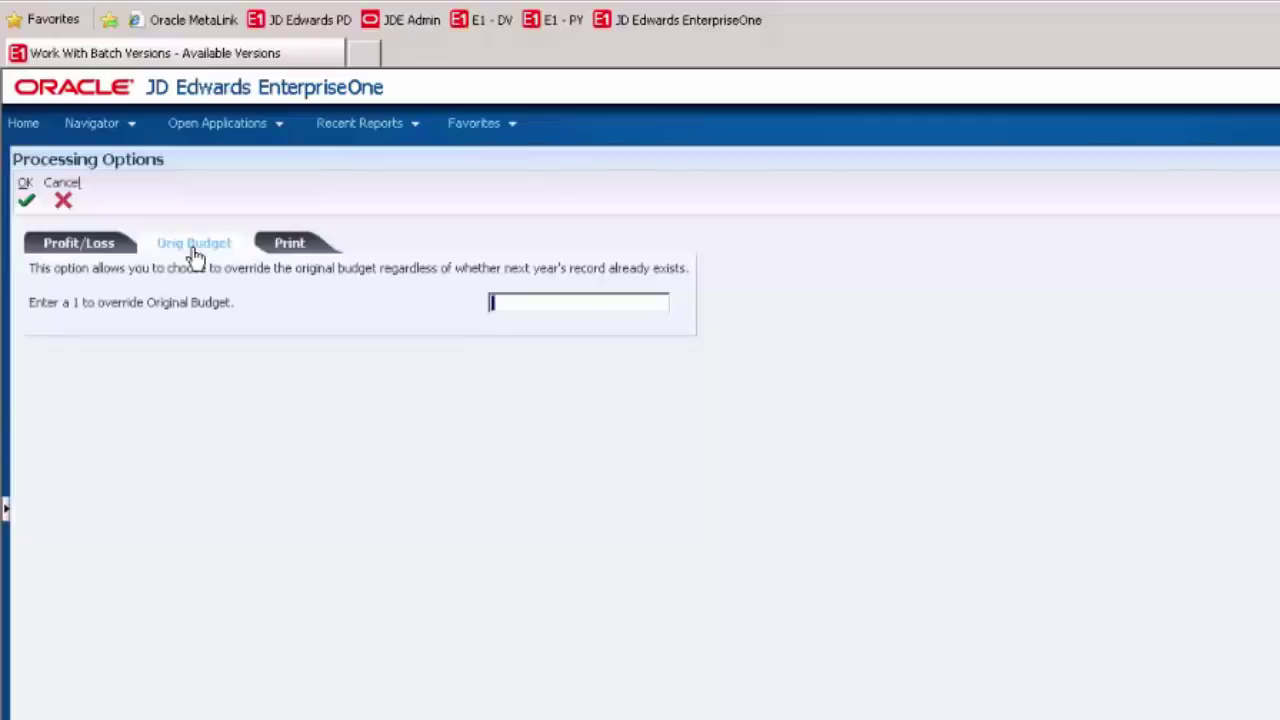
pyautogui.click(300, 248)
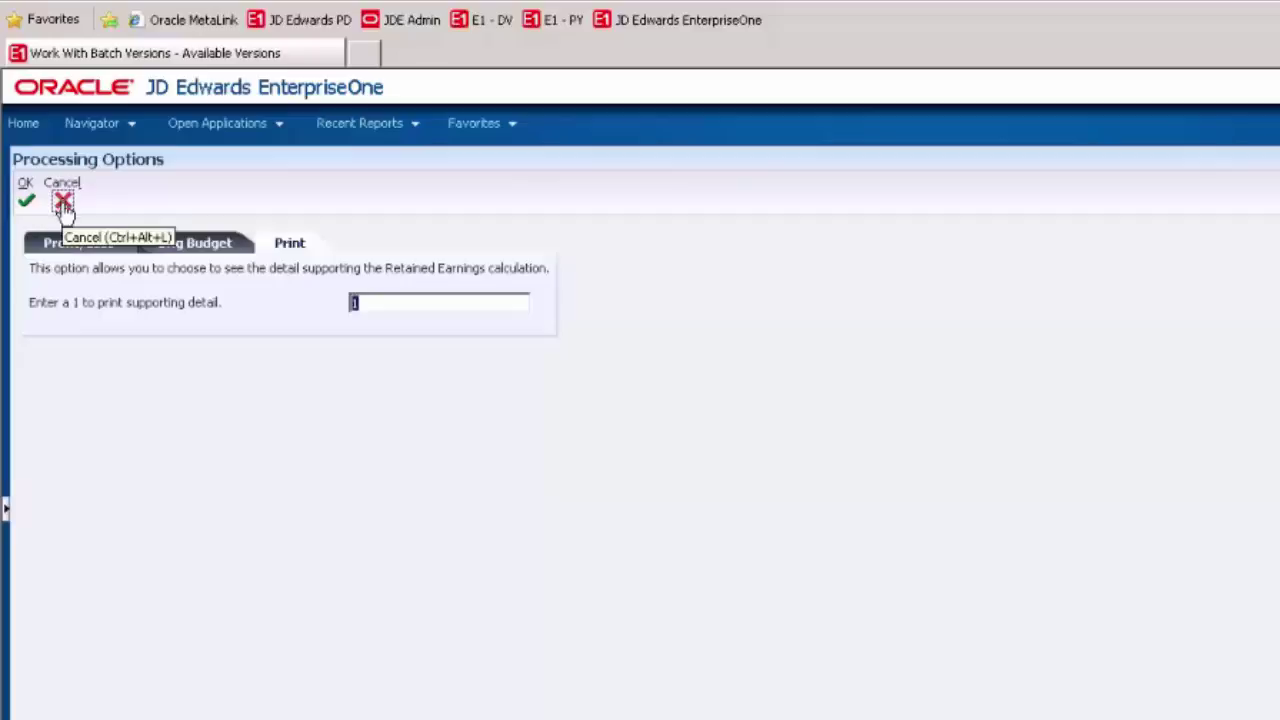
pyautogui.click(64, 207)
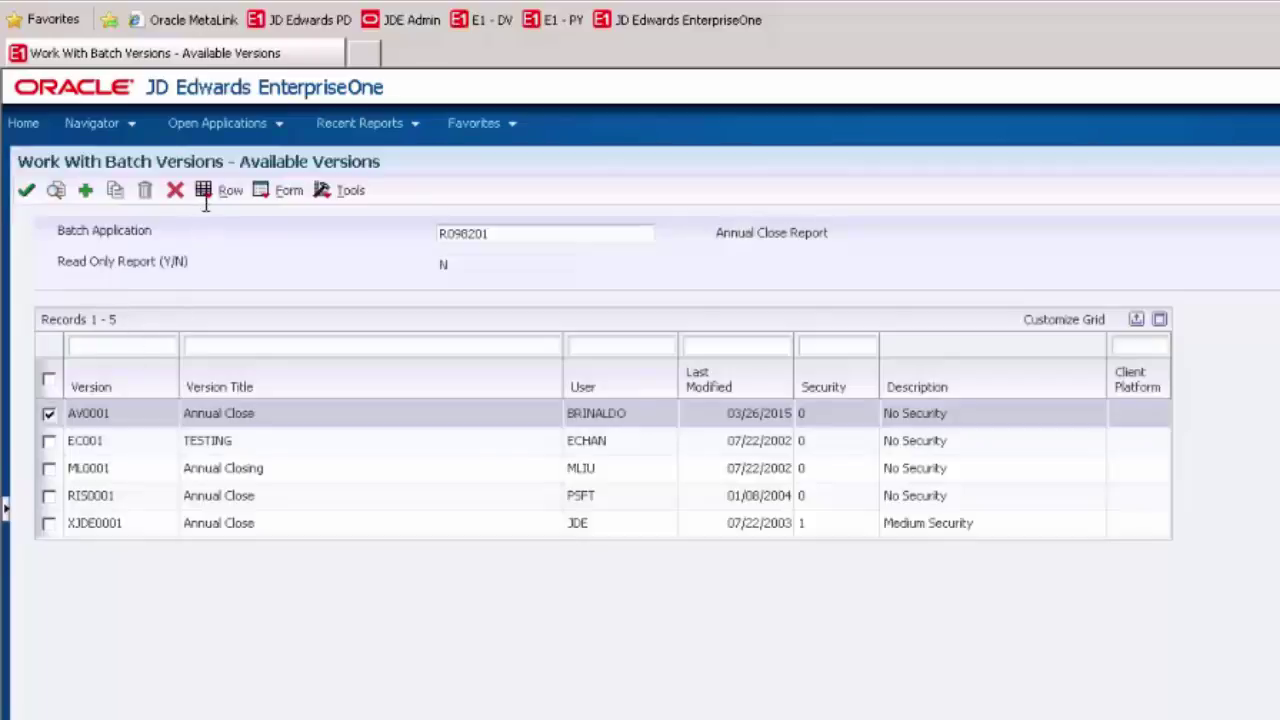
# Delete the Company (F0902) condition from R098201 version AV0001's data selection and open the Fiscal Year (F0902) comparison and right operand choices.
pyautogui.click(203, 193)
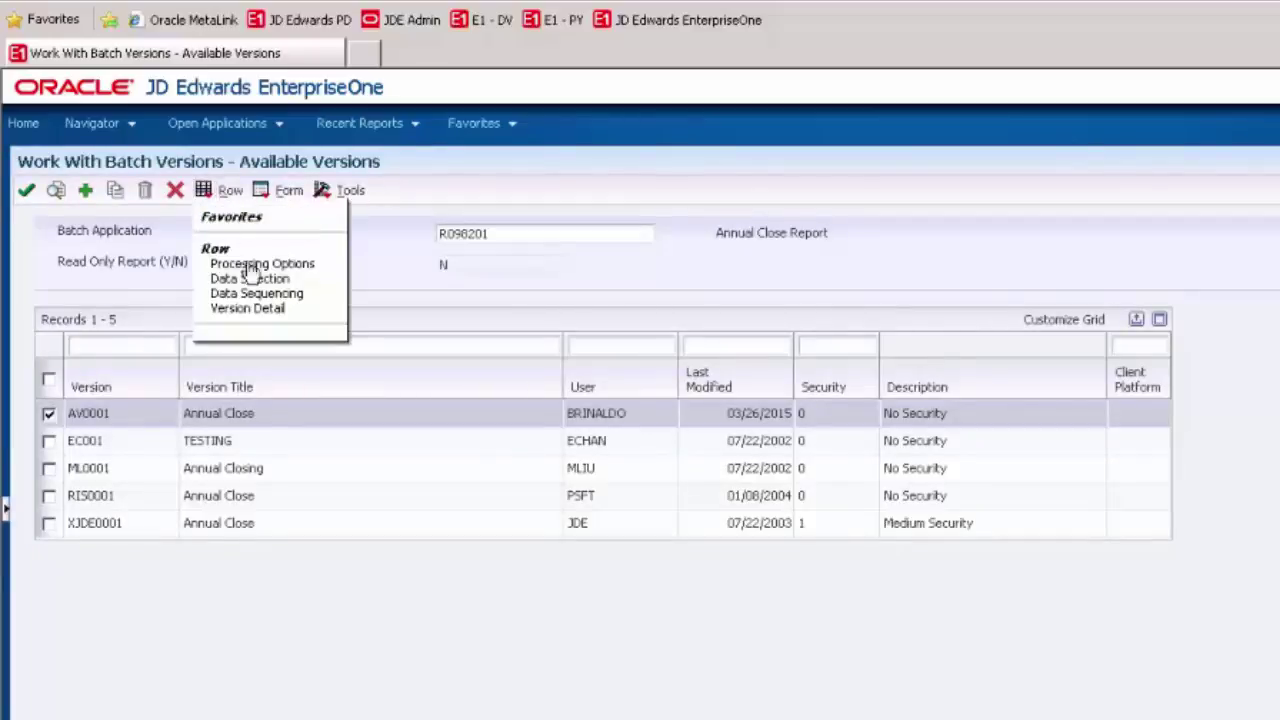
pyautogui.click(250, 279)
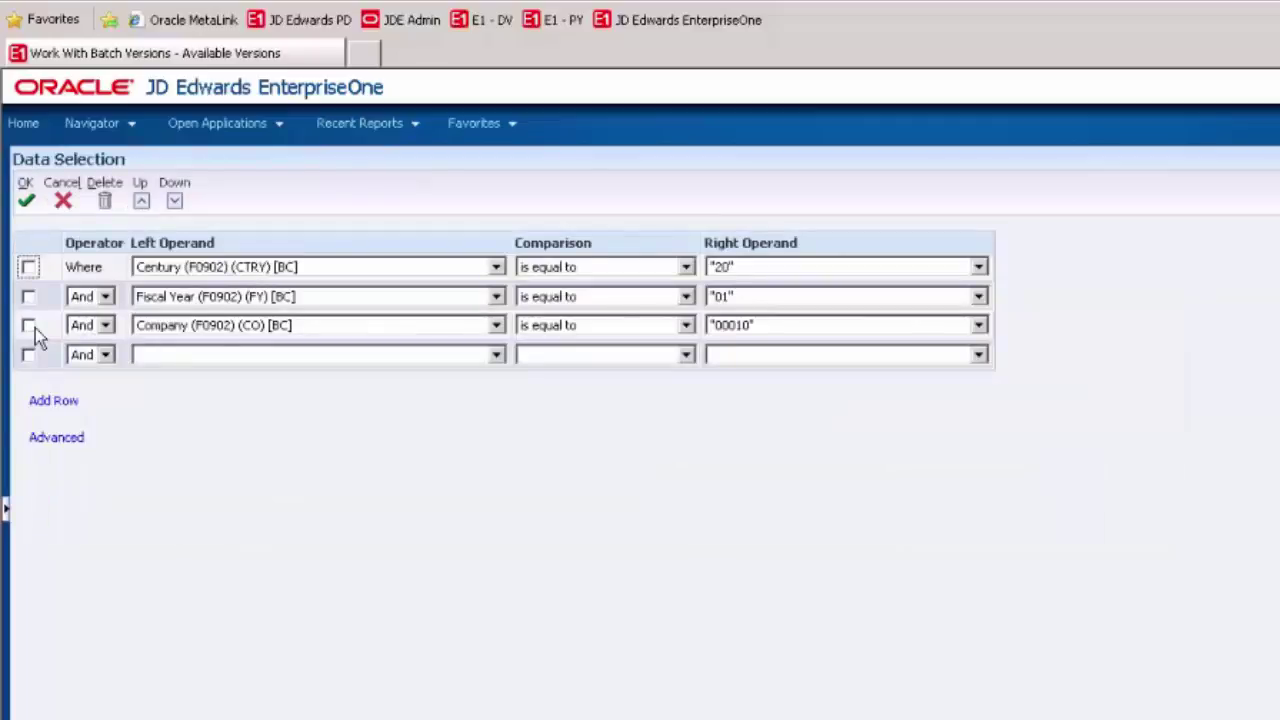
pyautogui.click(29, 325)
pyautogui.click(104, 203)
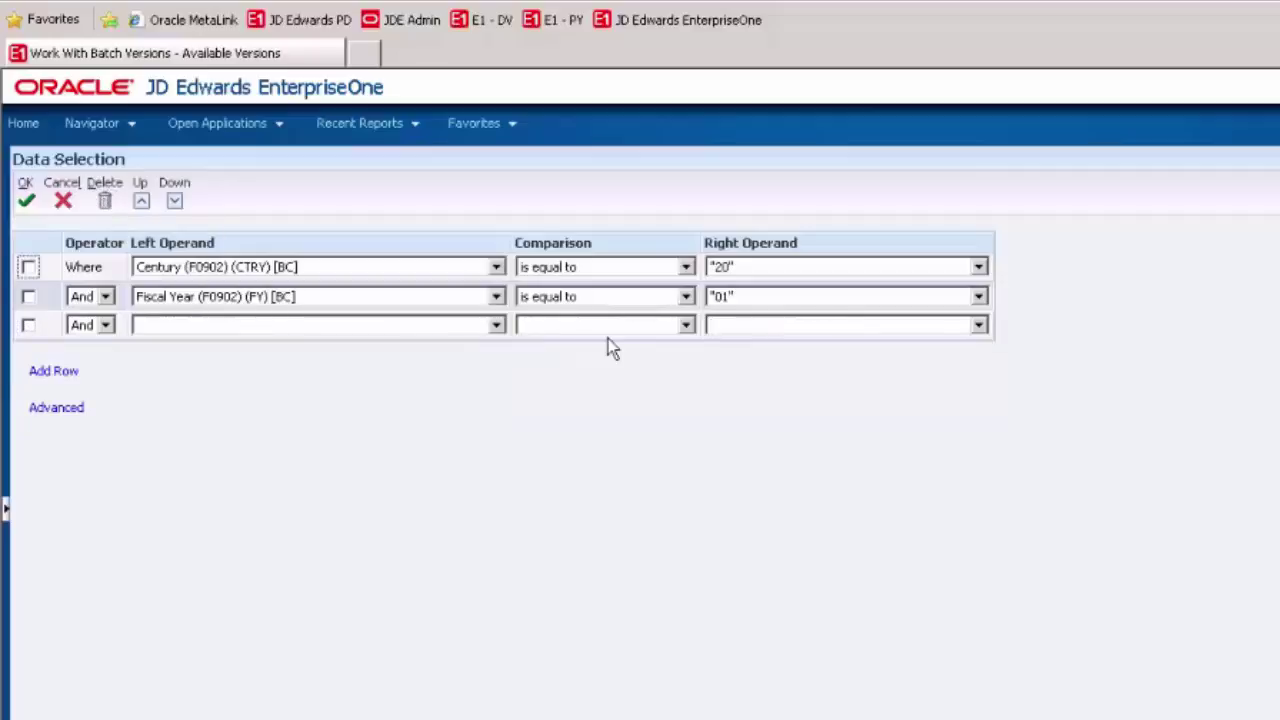
pyautogui.click(752, 292)
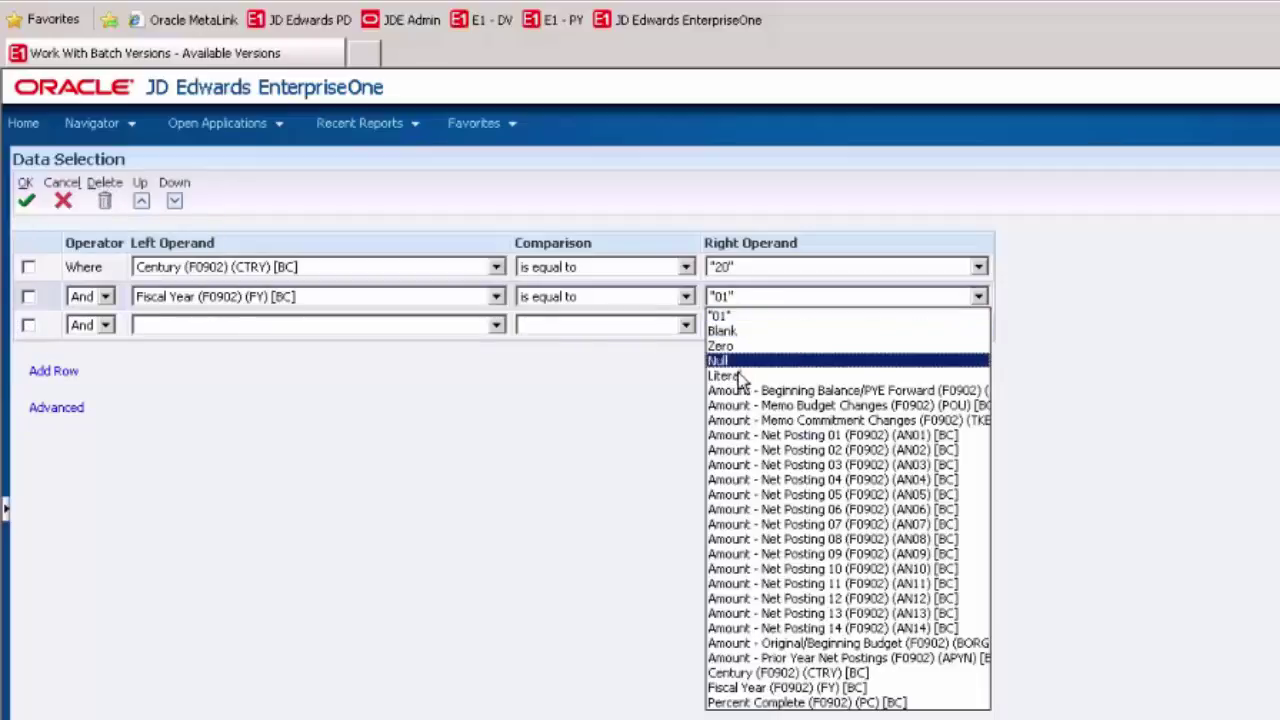
pyautogui.click(687, 299)
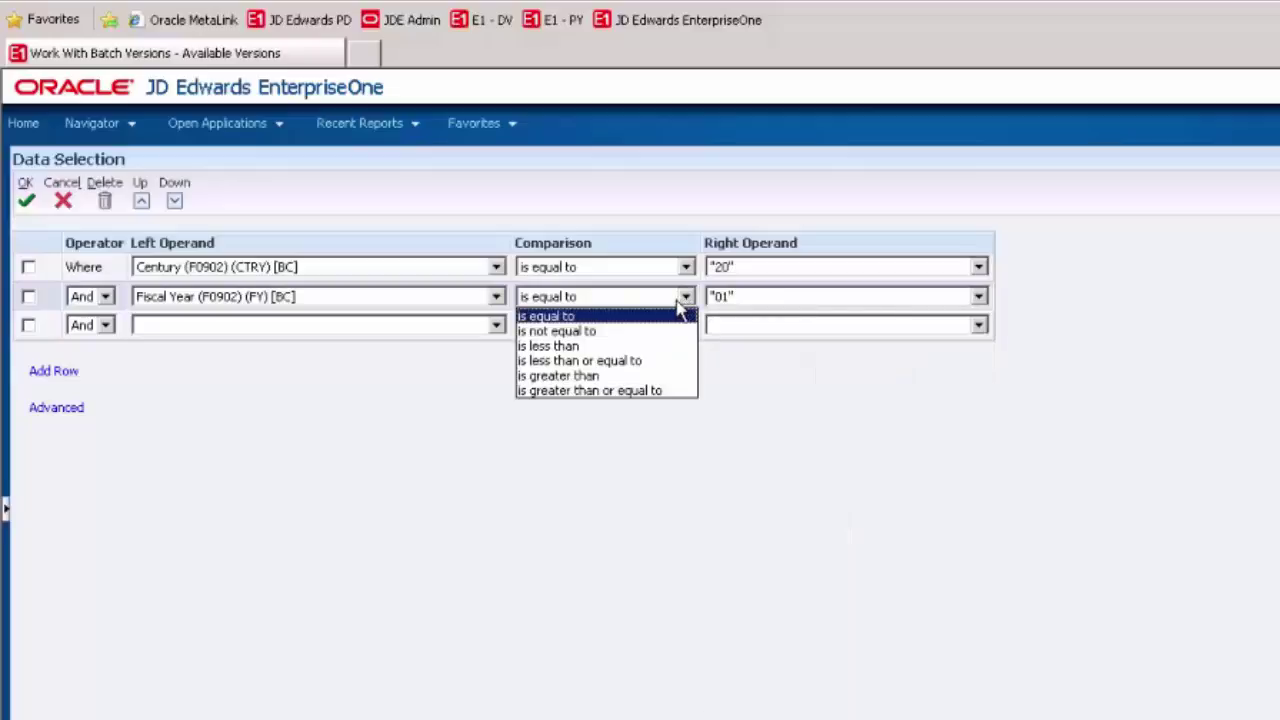
pyautogui.click(737, 296)
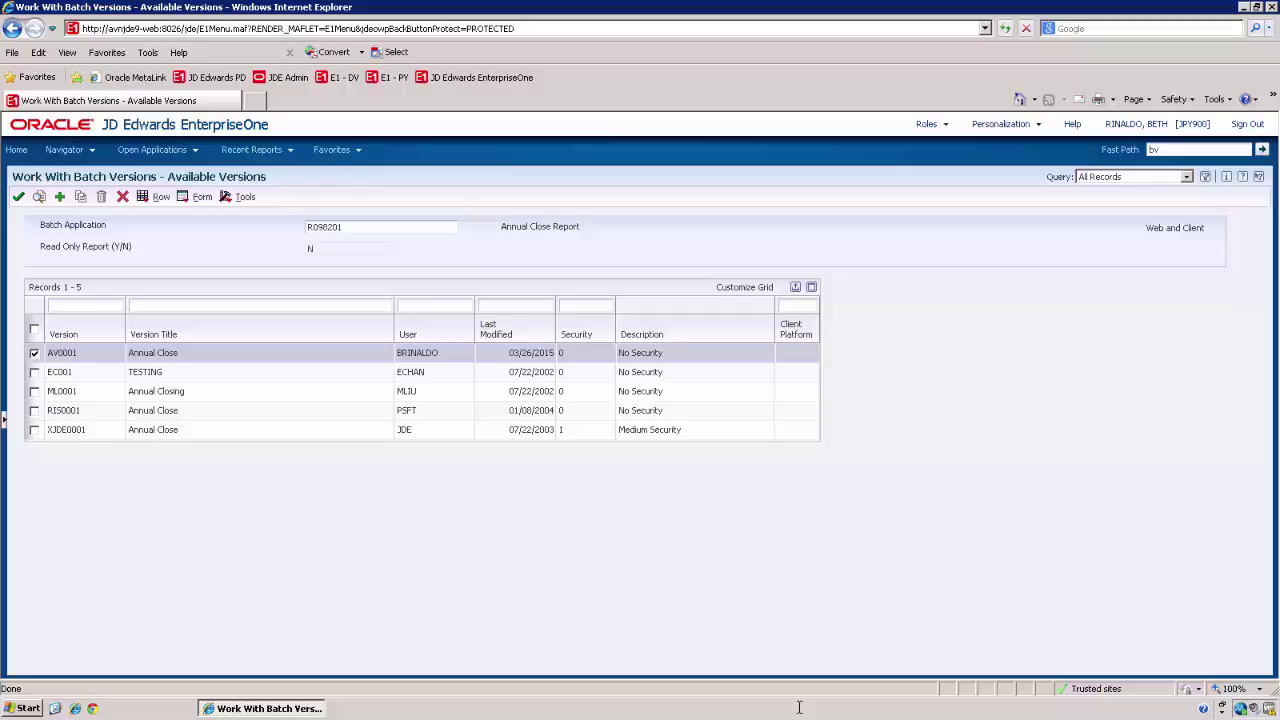
# Switch to the R12825 Asset Account Balance Close versions and open the processing options of version AV0001.
pyautogui.click(152, 150)
pyautogui.click(260, 190)
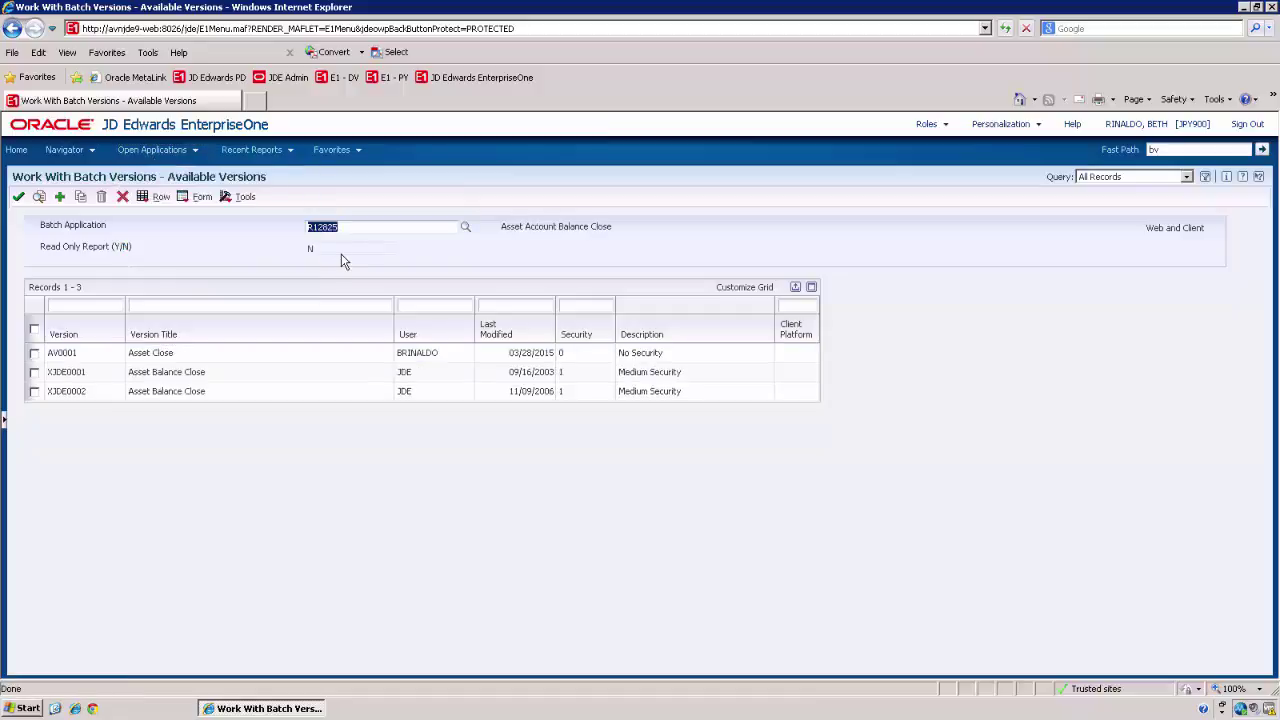
pyautogui.doubleClick(34, 352)
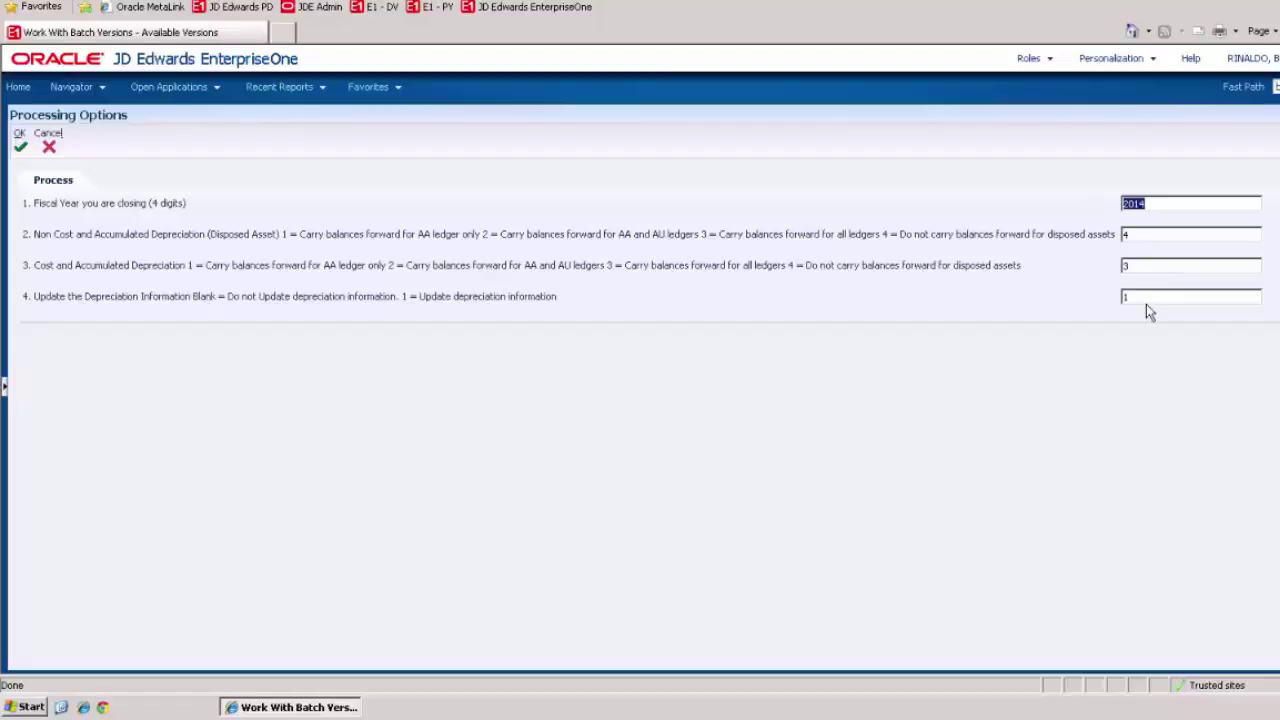
# Cancel the processing options of R12825 version AV0001 and review its data selection, leaving without saving.
pyautogui.click(52, 146)
pyautogui.click(158, 138)
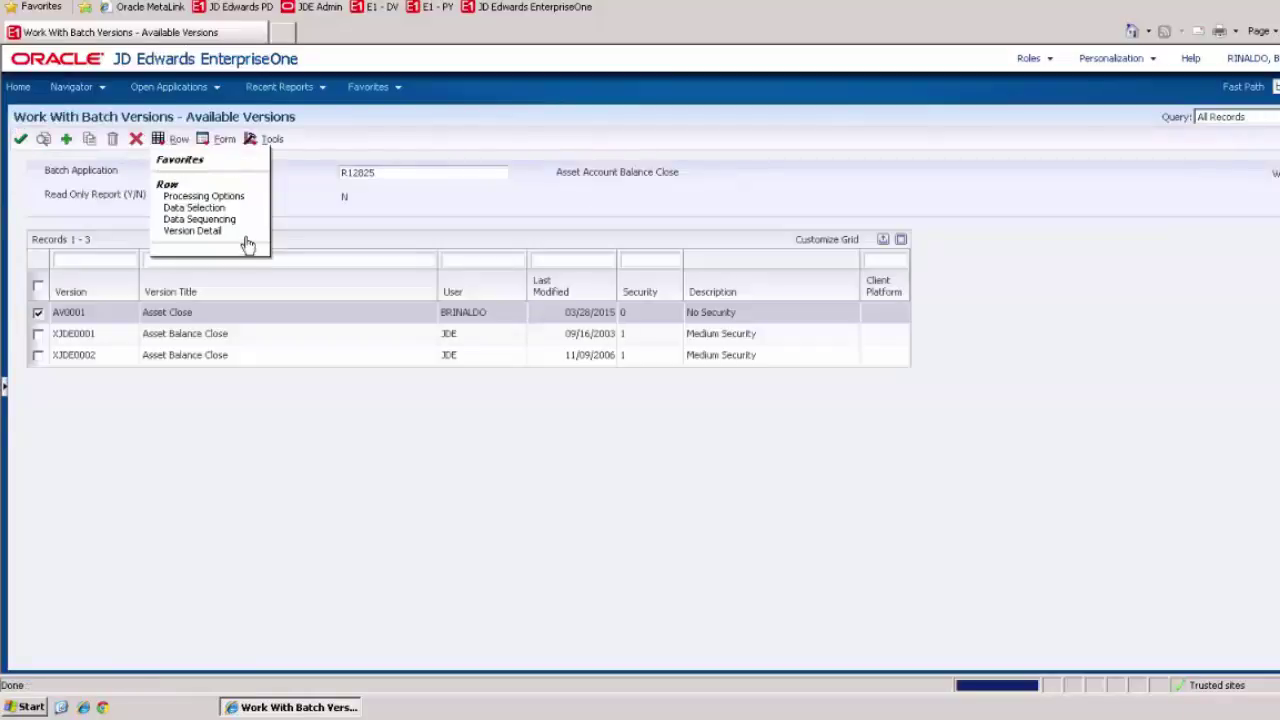
pyautogui.click(232, 208)
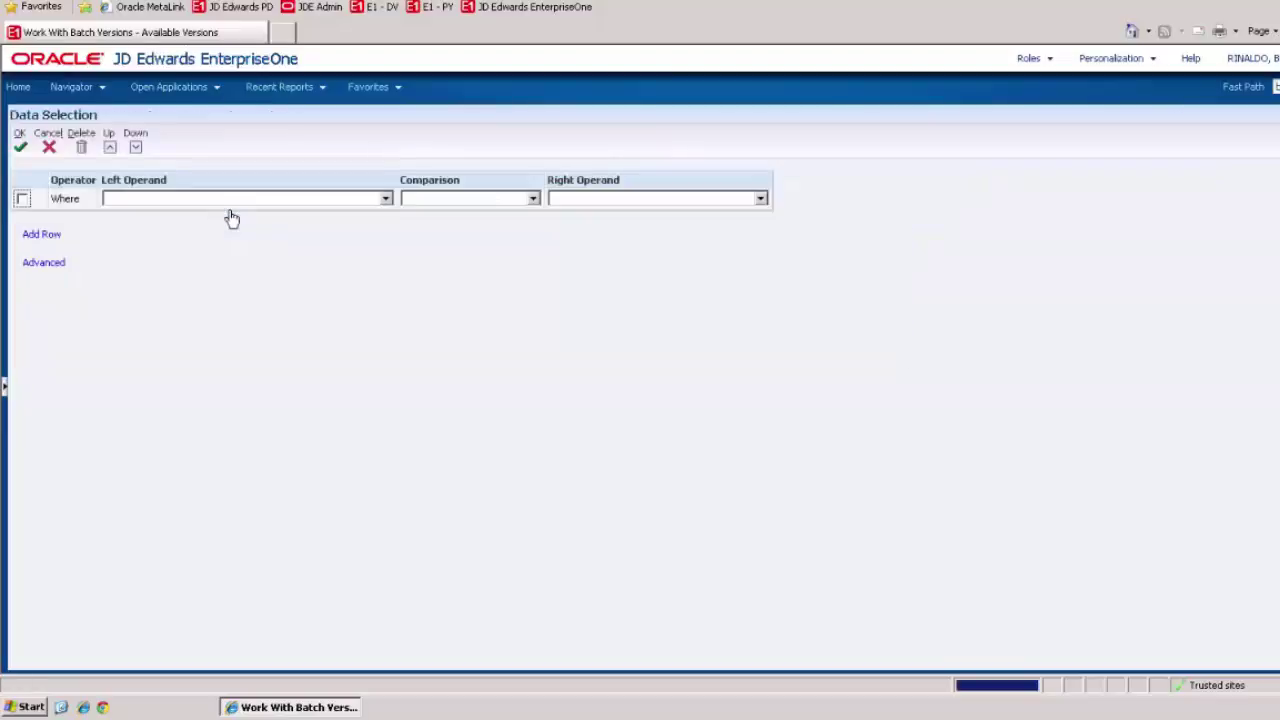
pyautogui.click(49, 148)
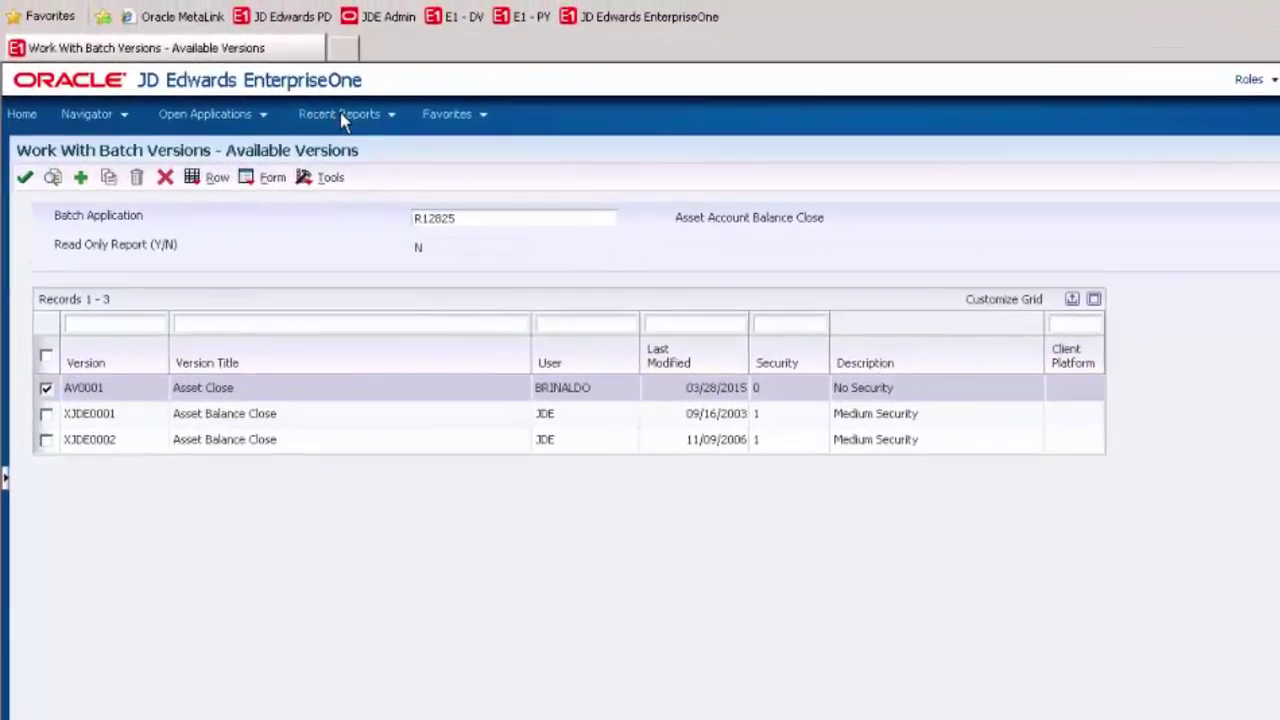
# Find the R12910 Fixed Asset Repost batch application with the filters R12* and *repost*, and list its available versions.
pyautogui.doubleClick(479, 222)
pyautogui.click(627, 217)
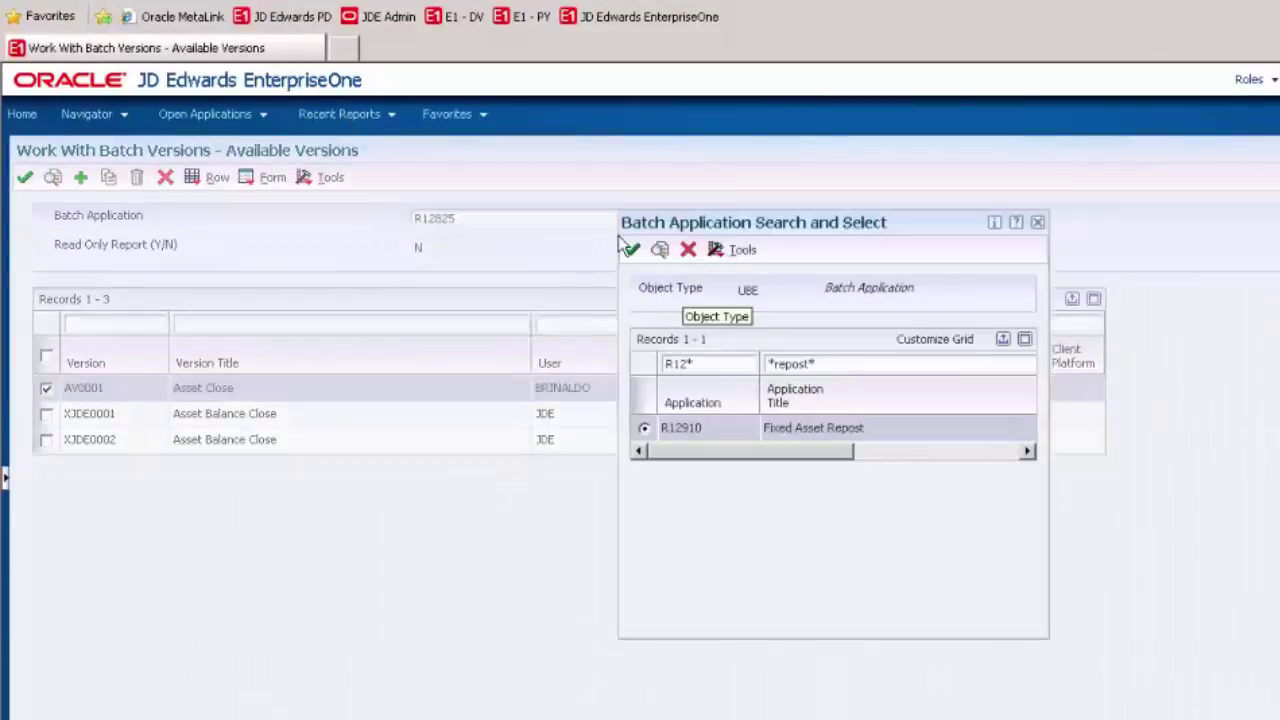
pyautogui.click(636, 254)
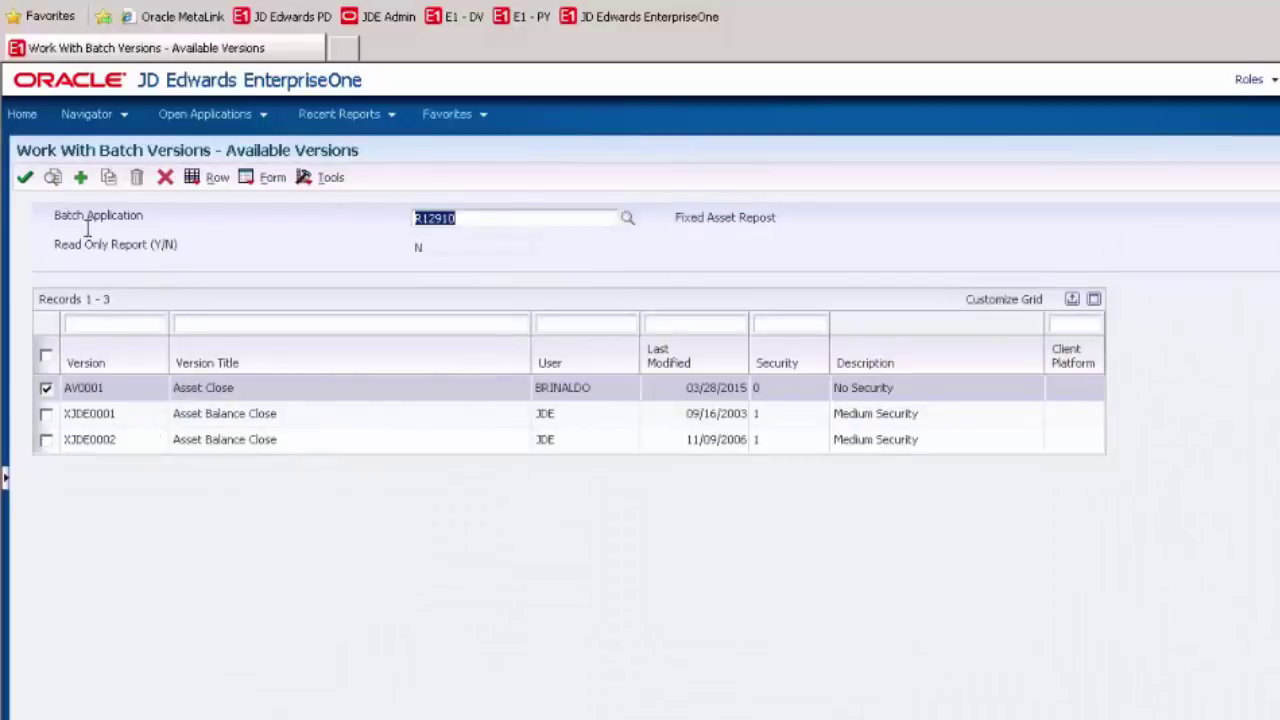
pyautogui.click(51, 180)
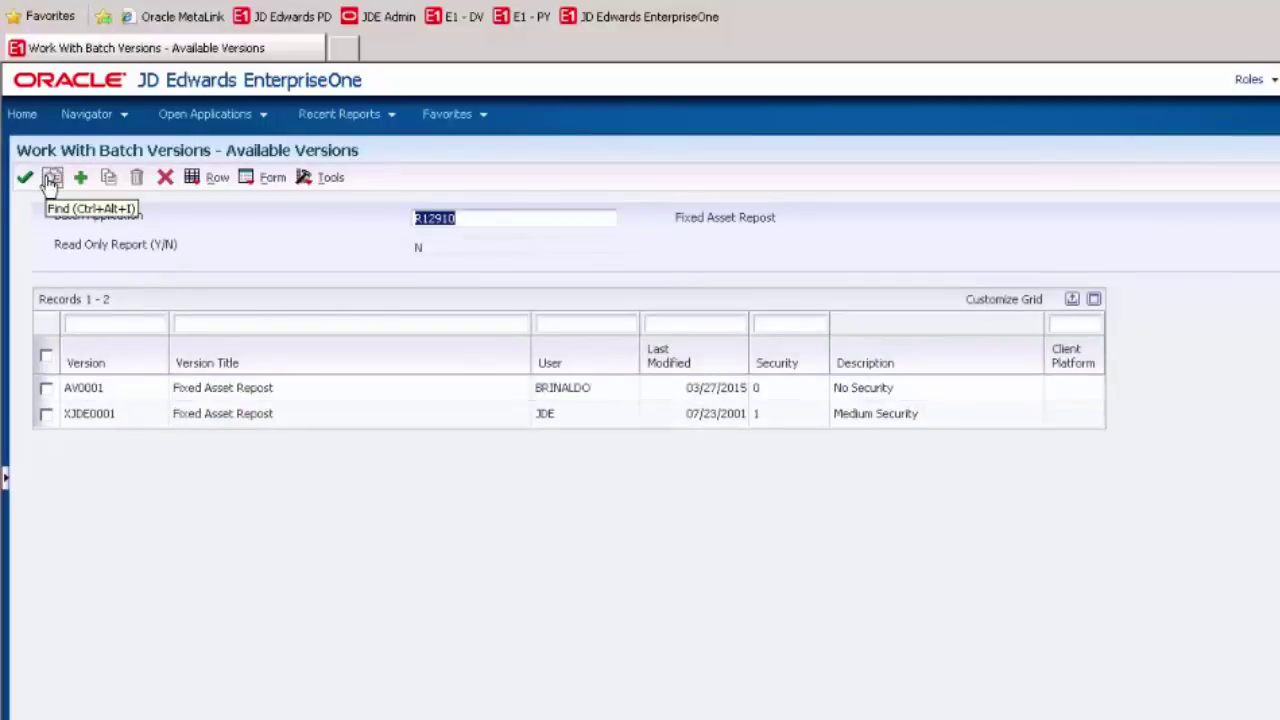
# Review the Print processing options of R12910 version AV0001 for preliminary or final processing and asset number format, leaving without saving.
pyautogui.click(46, 388)
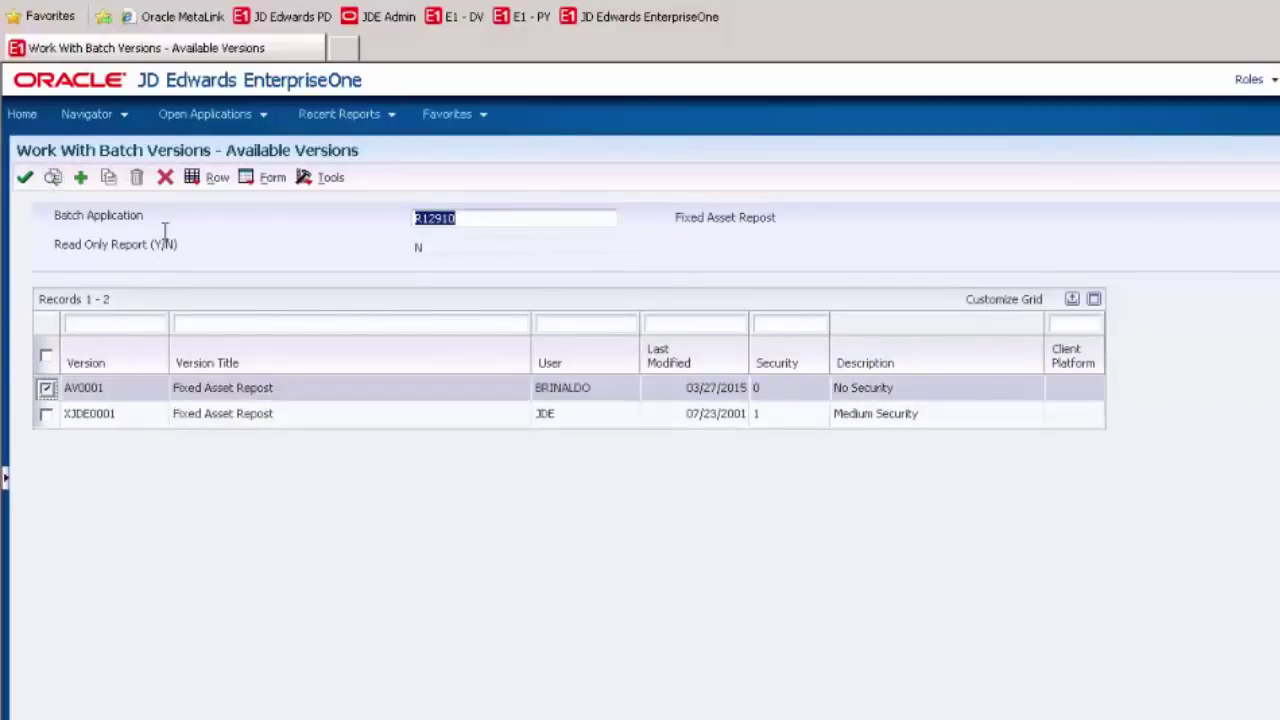
pyautogui.click(195, 185)
pyautogui.click(250, 247)
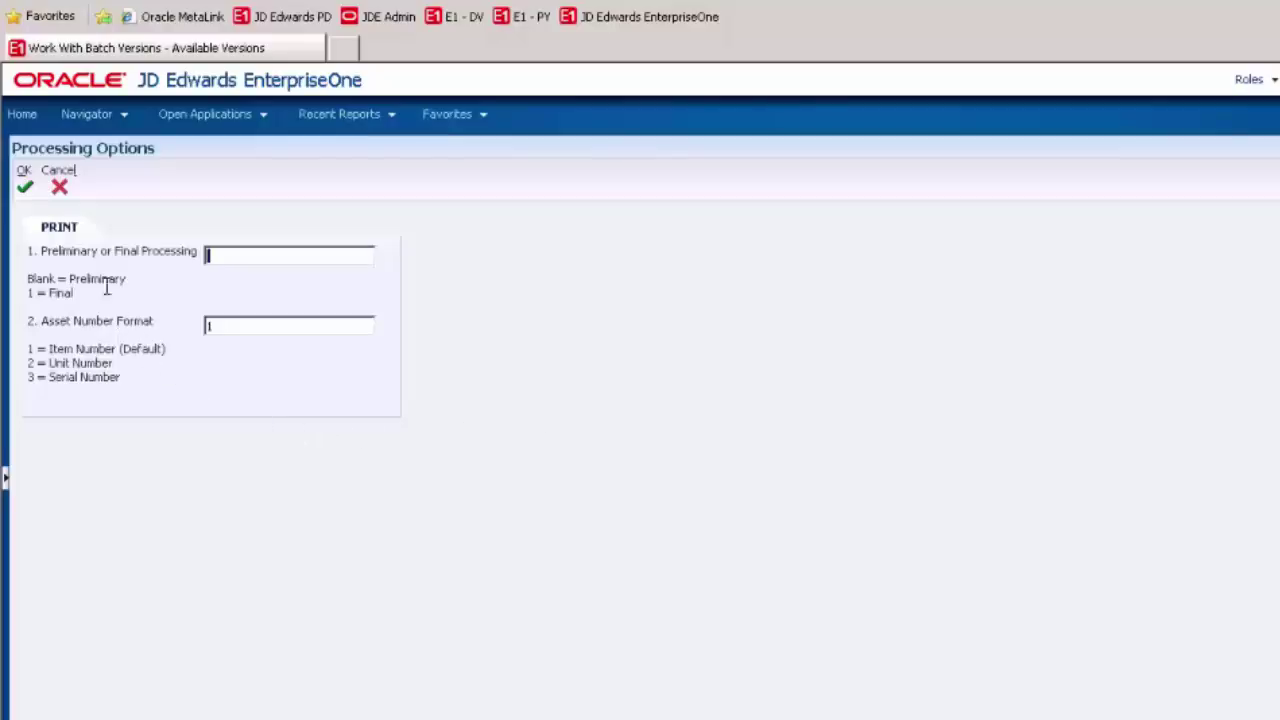
pyautogui.click(60, 190)
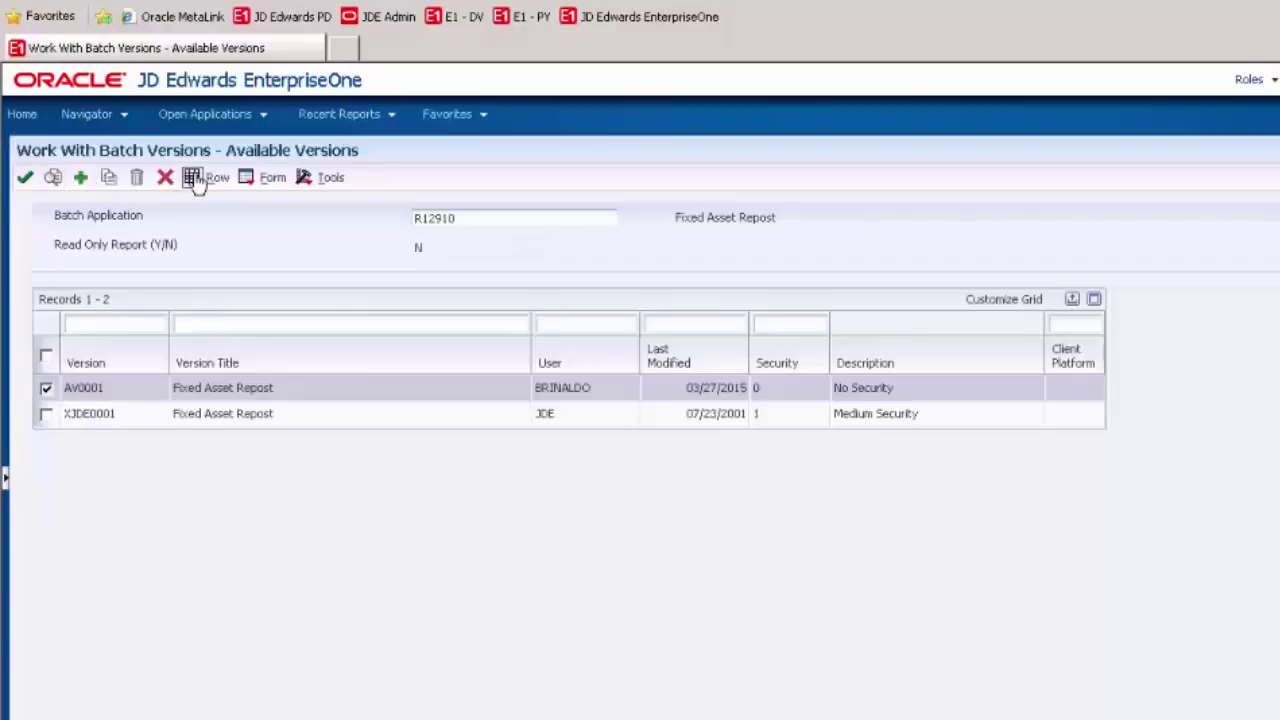
# Examine the data selection conditions of R12910 version AV0001, cancel without saving and close the batch versions form.
pyautogui.click(192, 177)
pyautogui.click(237, 261)
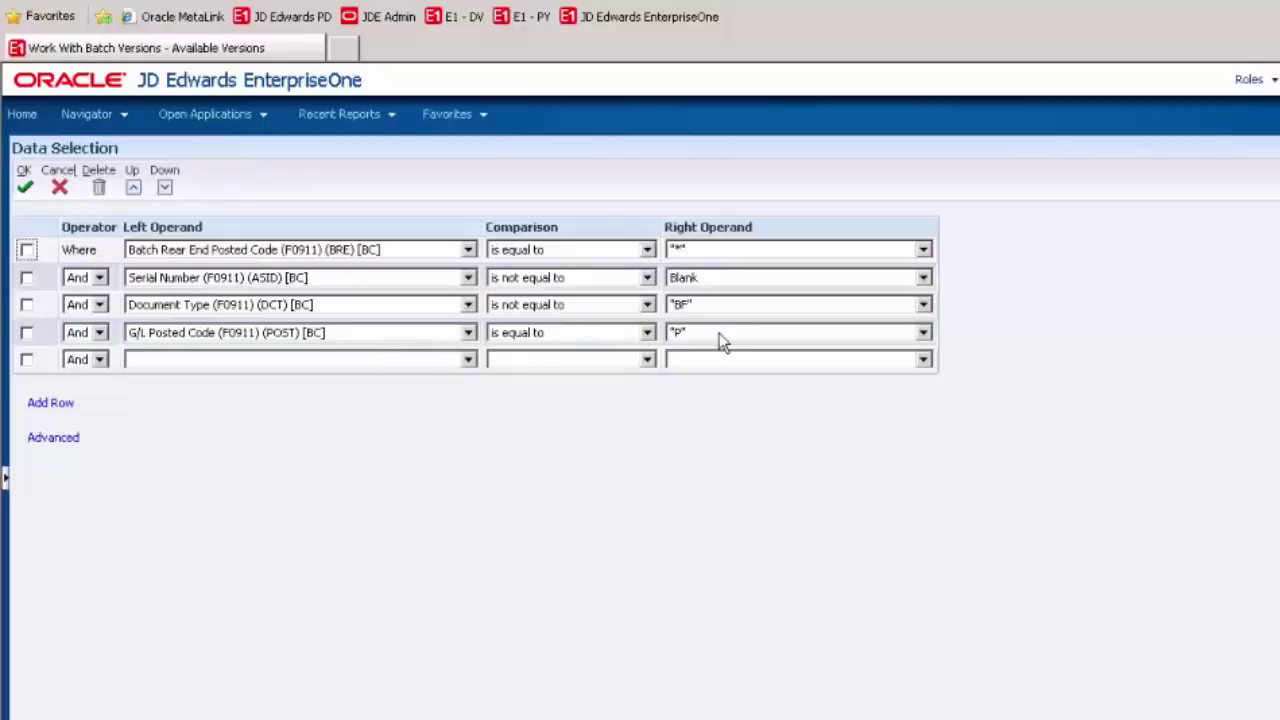
pyautogui.click(59, 188)
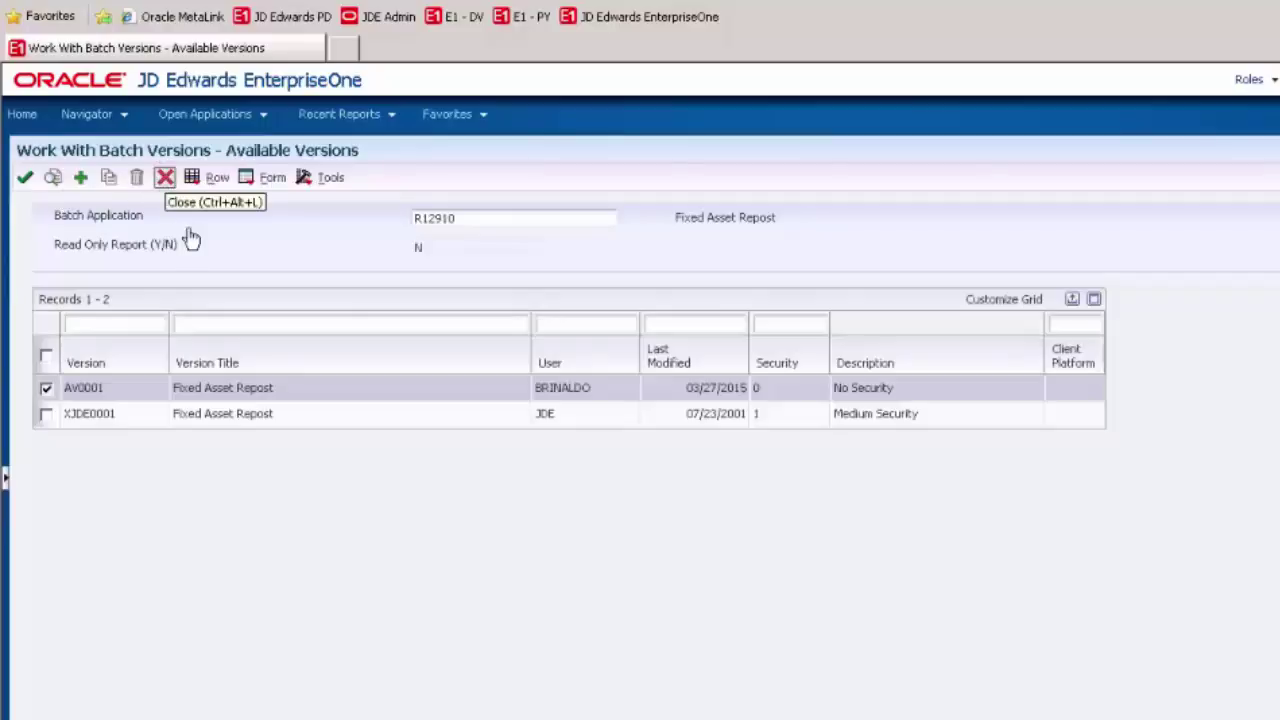
pyautogui.click(166, 178)
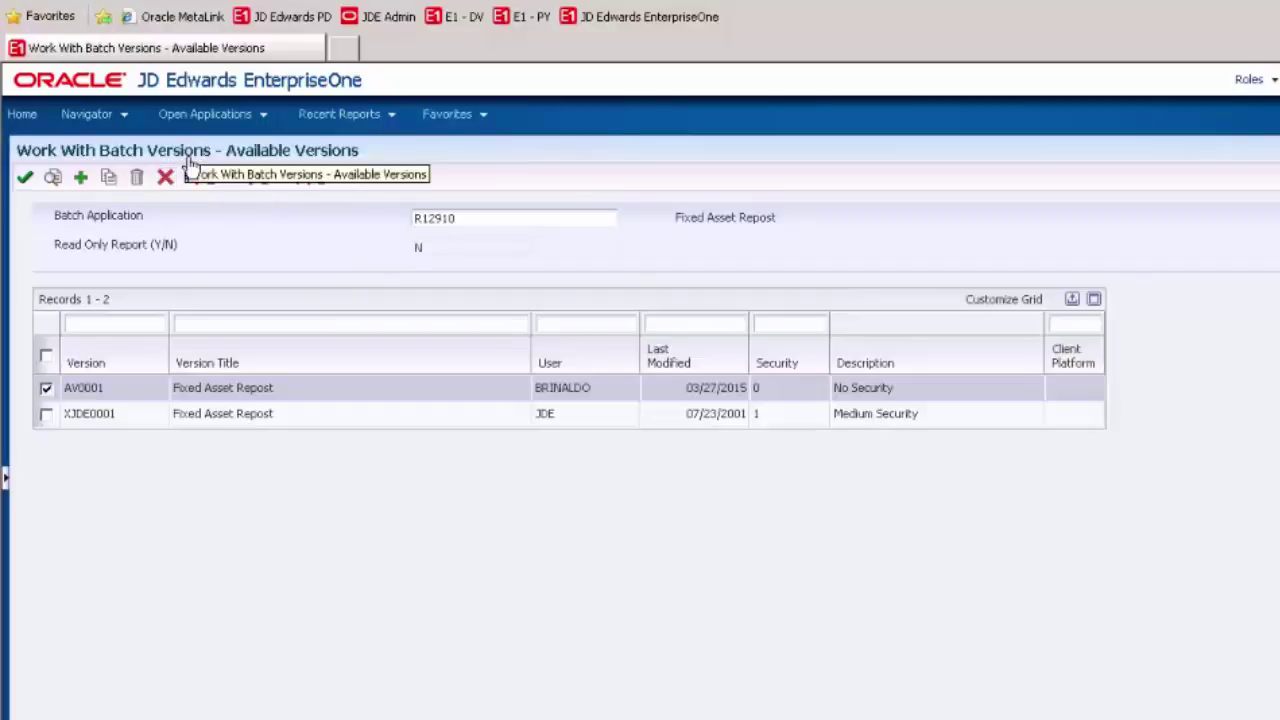